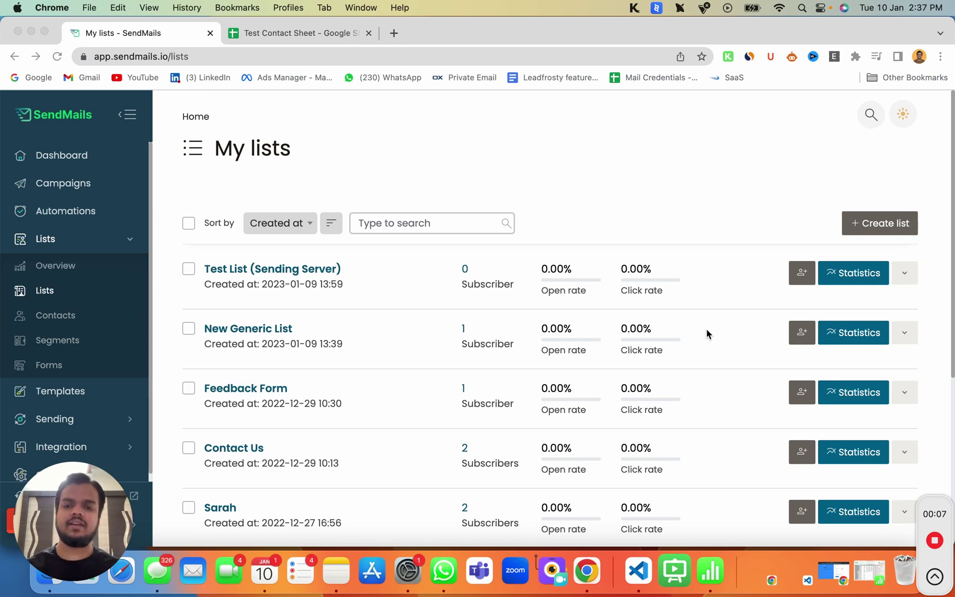
Show all subscribers of New Generic List and open its single subscriber for editing.
{"action": "left_click", "coordinate": [254, 331]}
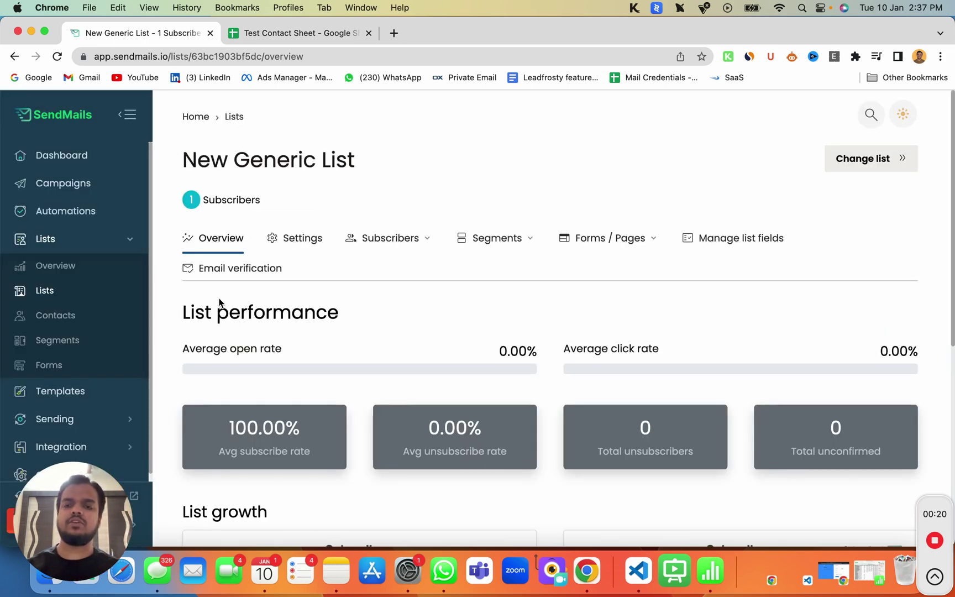
{"action": "left_click", "coordinate": [368, 234]}
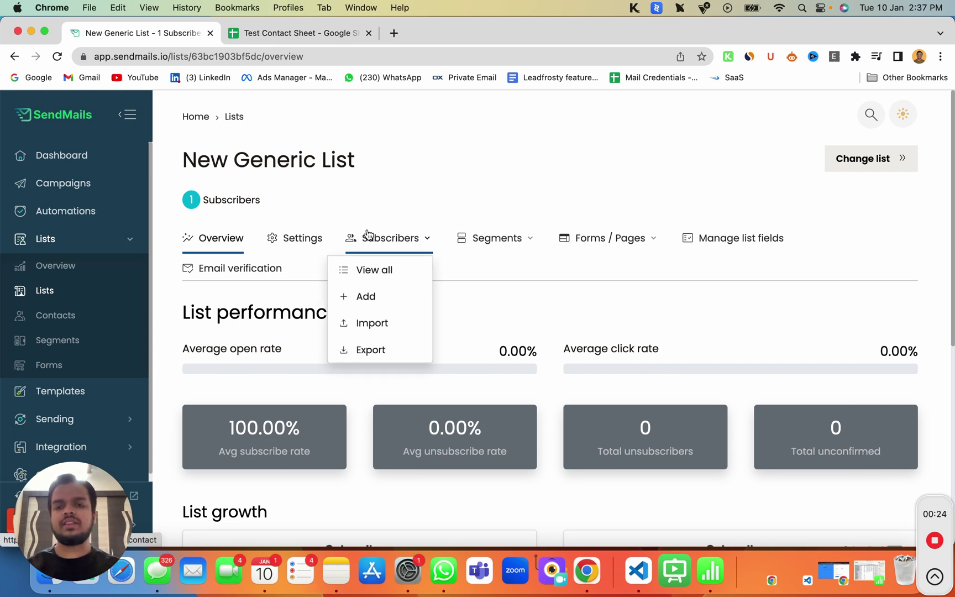
{"action": "left_click", "coordinate": [383, 276]}
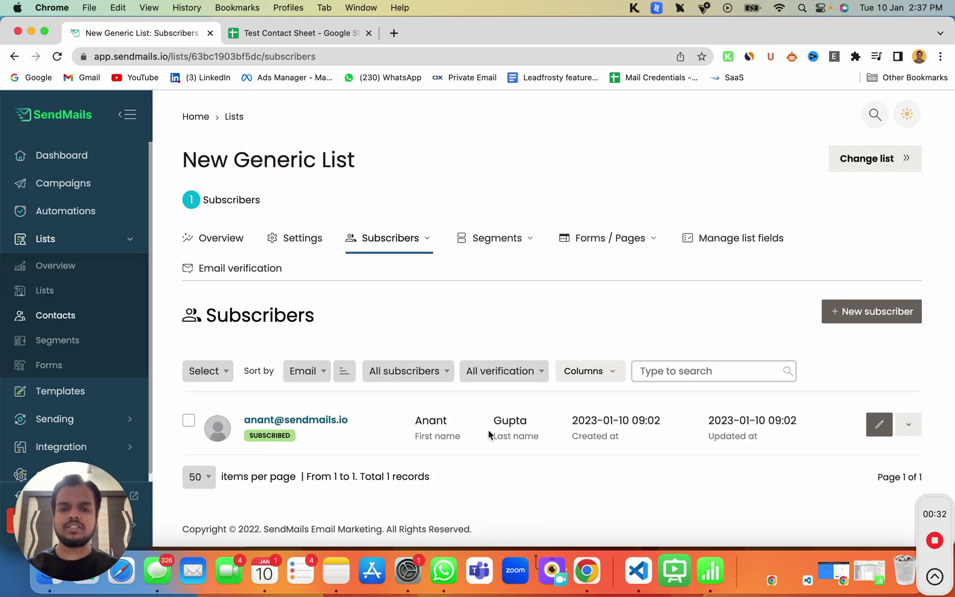
{"action": "left_click", "coordinate": [248, 423]}
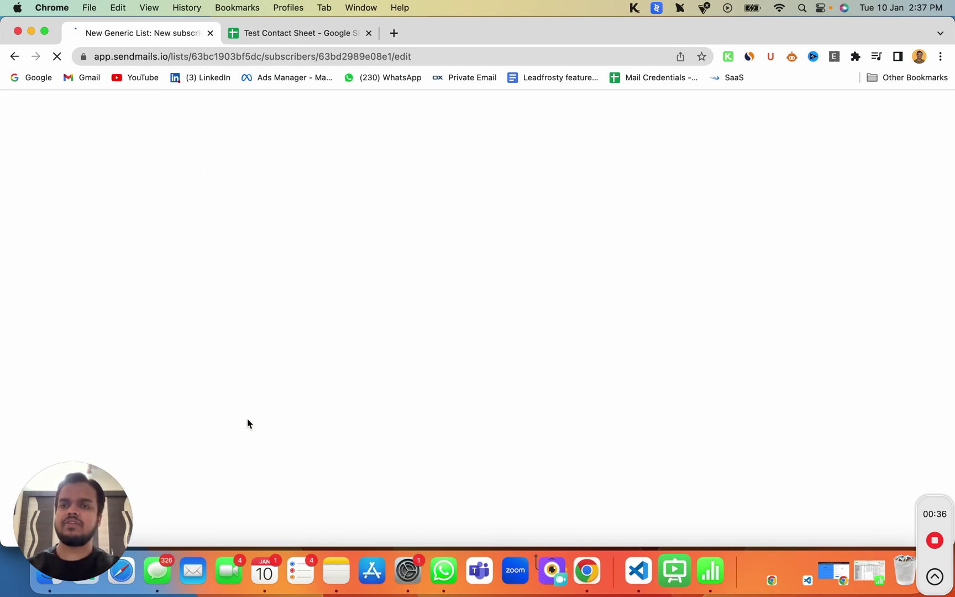
Review the subscriber's Email, First name and Last name fields, then go to Manage list fields.
{"action": "scroll", "coordinate": [247, 420], "scroll_direction": "down", "scroll_amount": 5}
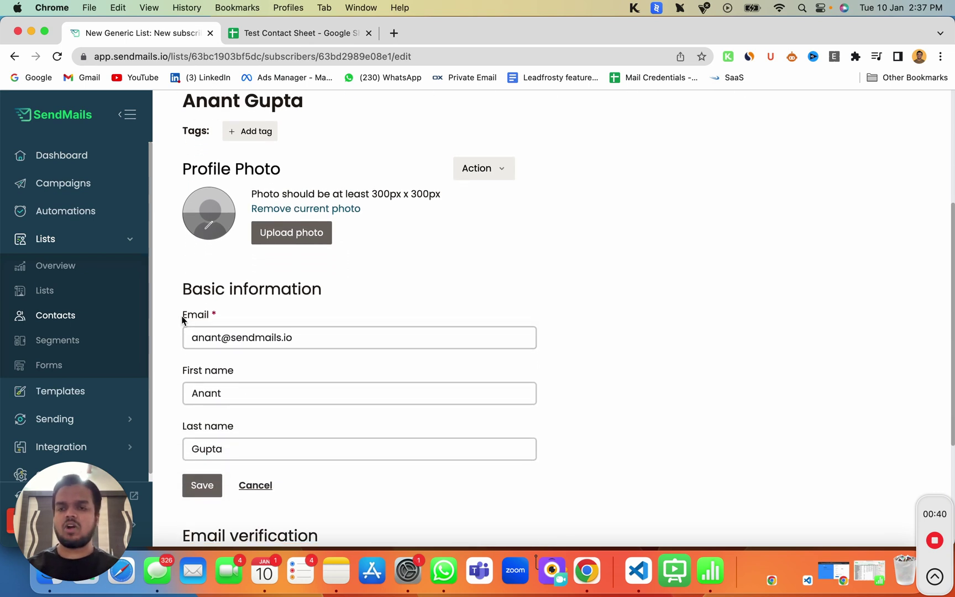
{"action": "left_click_drag", "start_coordinate": [184, 315], "coordinate": [209, 318]}
{"action": "left_click_drag", "start_coordinate": [183, 369], "coordinate": [210, 391]}
{"action": "left_click_drag", "start_coordinate": [183, 428], "coordinate": [278, 430]}
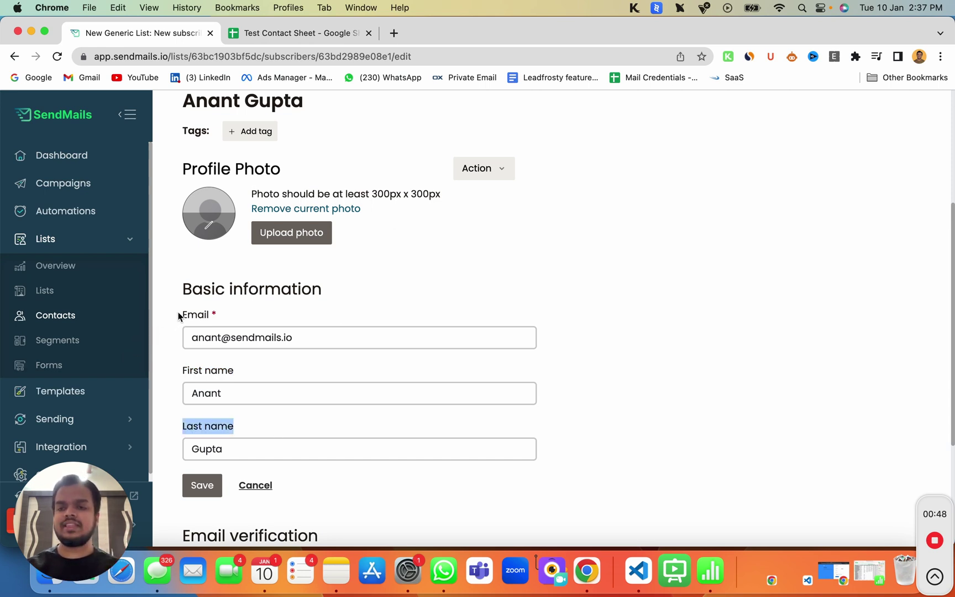
{"action": "left_click_drag", "start_coordinate": [179, 316], "coordinate": [213, 318]}
{"action": "left_click_drag", "start_coordinate": [177, 368], "coordinate": [241, 368]}
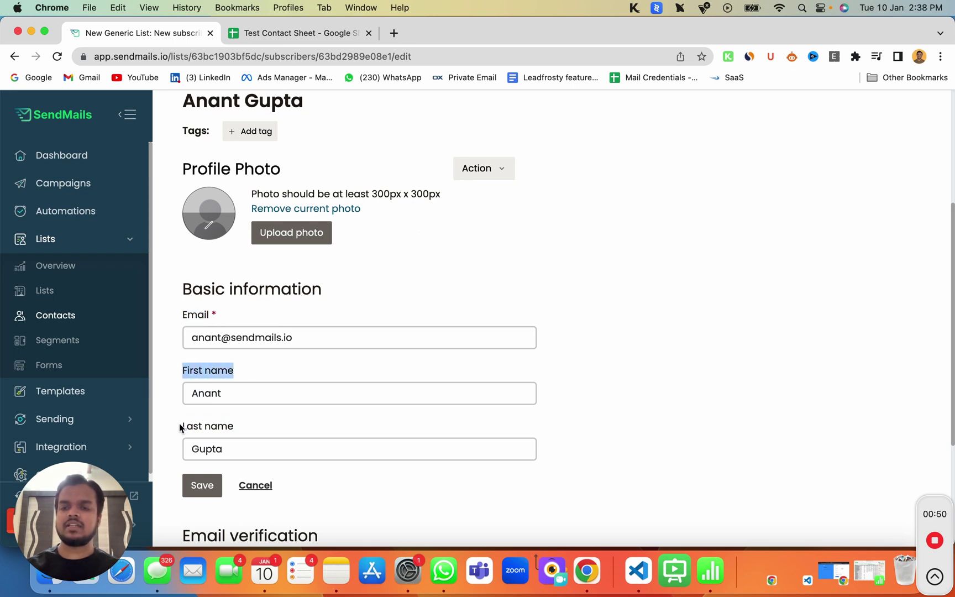
{"action": "scroll", "coordinate": [198, 272], "scroll_direction": "up", "scroll_amount": 2}
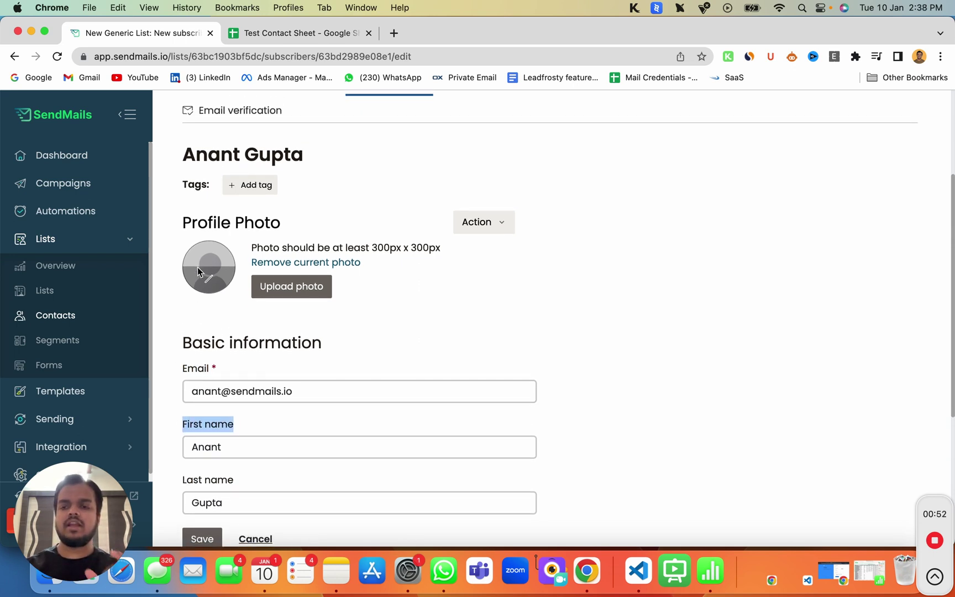
{"action": "scroll", "coordinate": [197, 271], "scroll_direction": "down", "scroll_amount": 2}
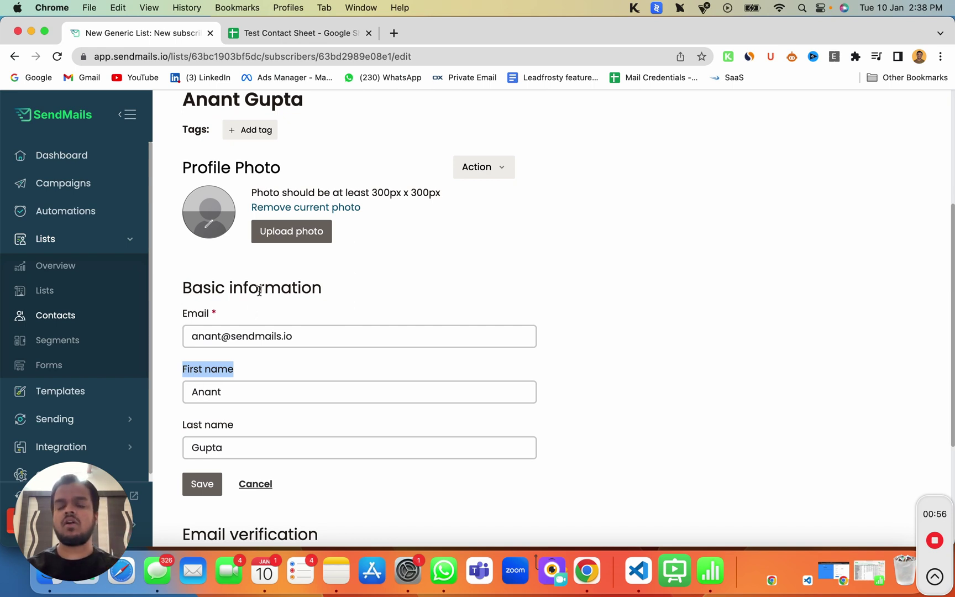
{"action": "scroll", "coordinate": [259, 290], "scroll_direction": "up", "scroll_amount": 8}
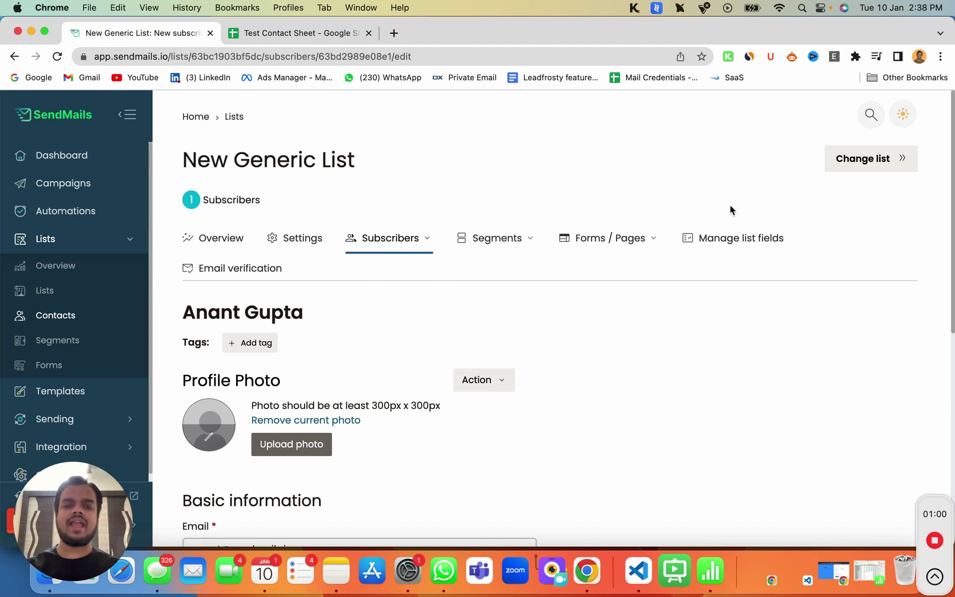
{"action": "left_click", "coordinate": [736, 239]}
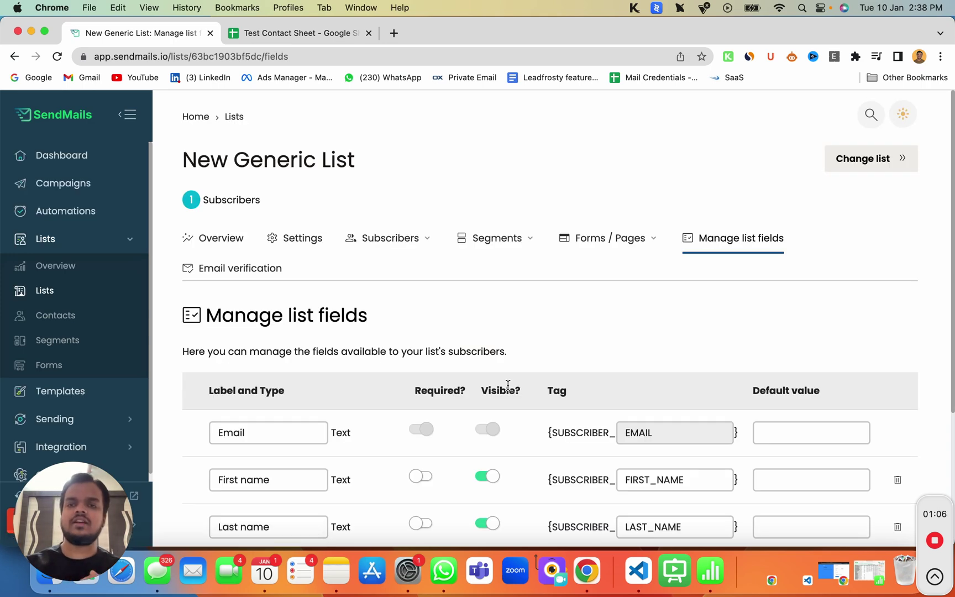
Add an 'Age' text field with the tag AGE.
{"action": "scroll", "coordinate": [505, 375], "scroll_direction": "down", "scroll_amount": 4}
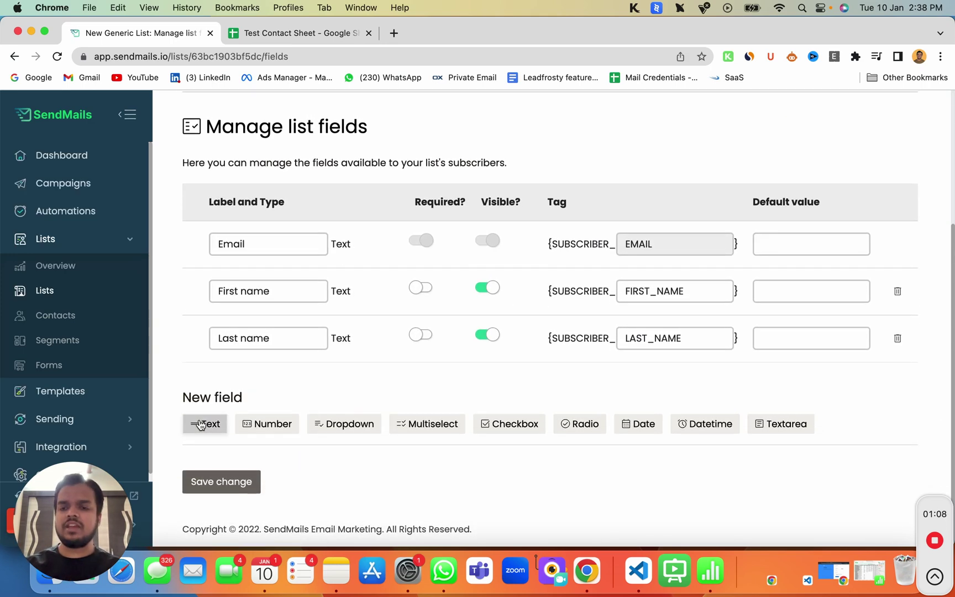
{"action": "left_click", "coordinate": [200, 424]}
{"action": "left_click", "coordinate": [265, 389]}
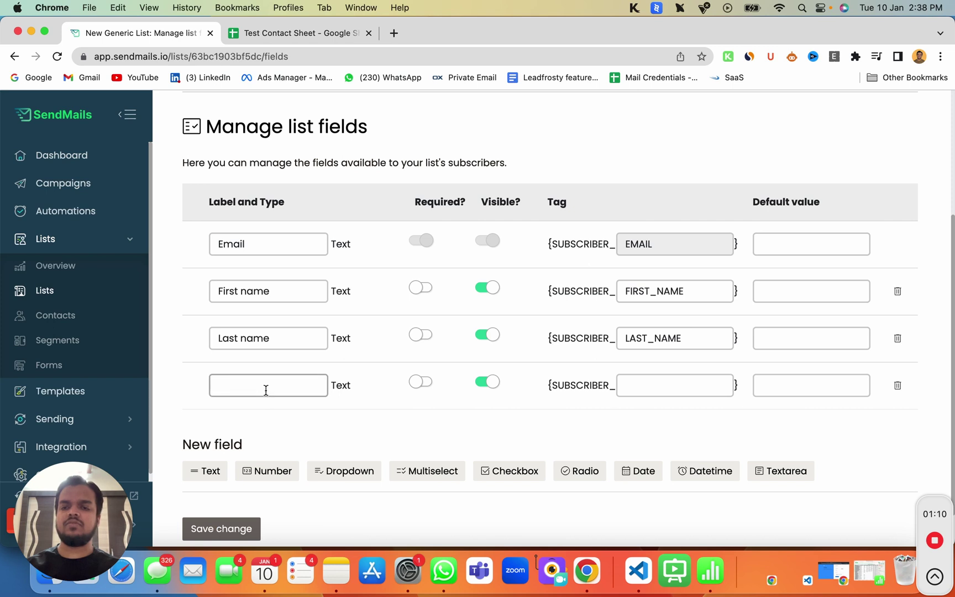
{"action": "type", "text": "Age"}
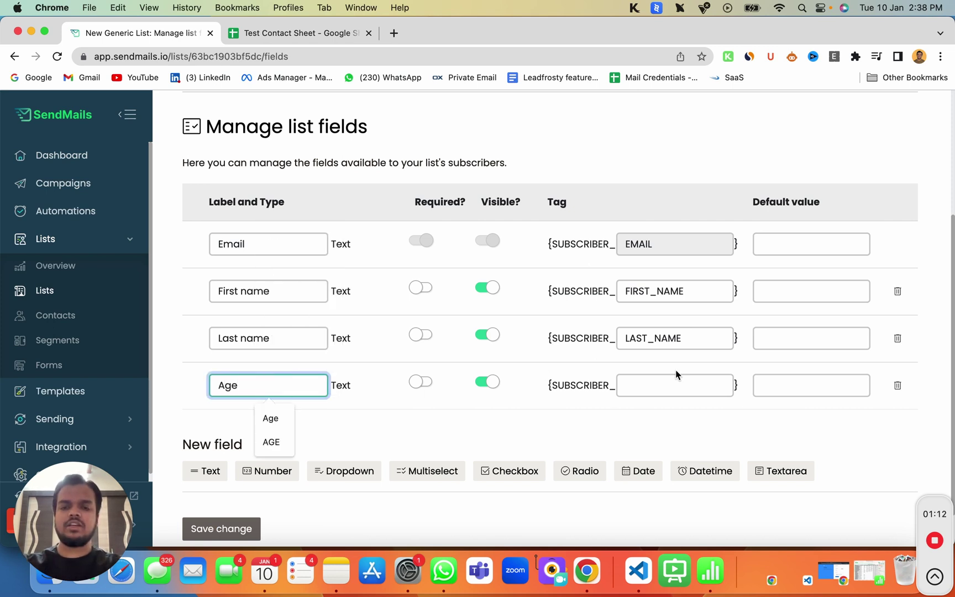
{"action": "left_click", "coordinate": [666, 388]}
{"action": "type", "text": "AGW"}
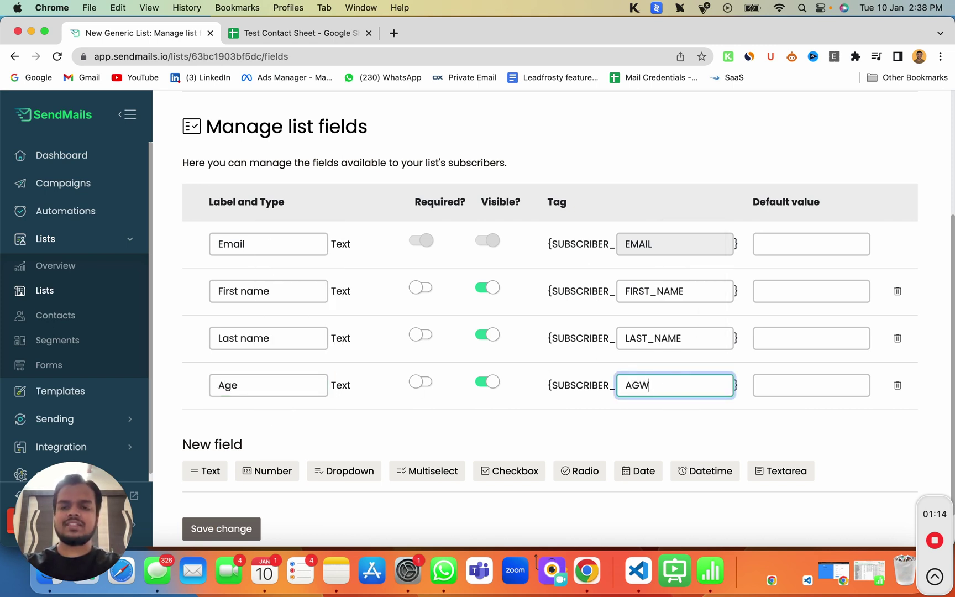
{"action": "key", "text": "BackSpace"}
{"action": "type", "text": "E"}
Add Gender, COUNTRY and INDUSTRY text fields, then save the list fields.
{"action": "left_click", "coordinate": [203, 469]}
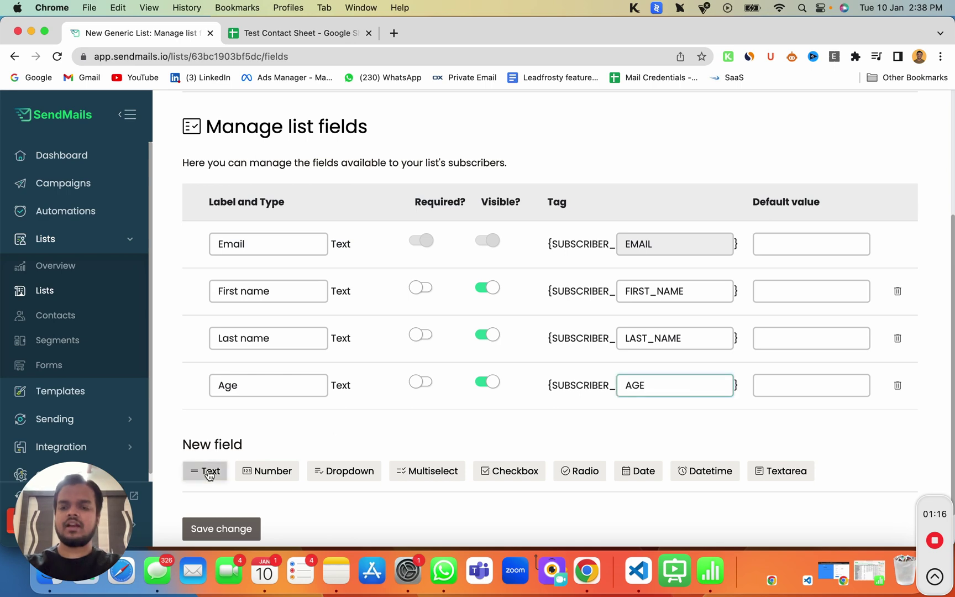
{"action": "left_click", "coordinate": [202, 469]}
{"action": "left_click", "coordinate": [243, 432]}
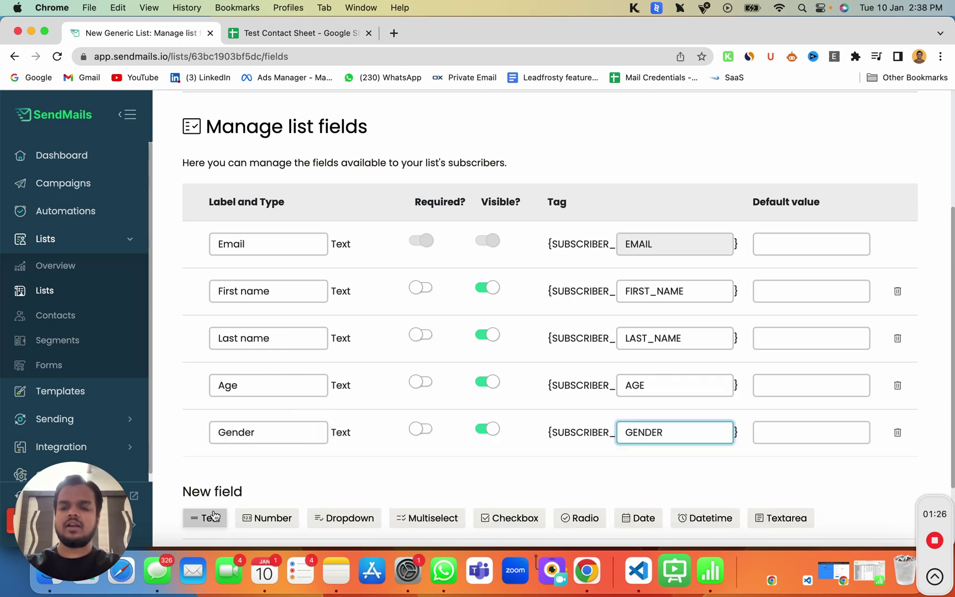
{"action": "left_click", "coordinate": [204, 516]}
{"action": "scroll", "coordinate": [285, 358], "scroll_direction": "down", "scroll_amount": 3}
{"action": "left_click", "coordinate": [271, 336]}
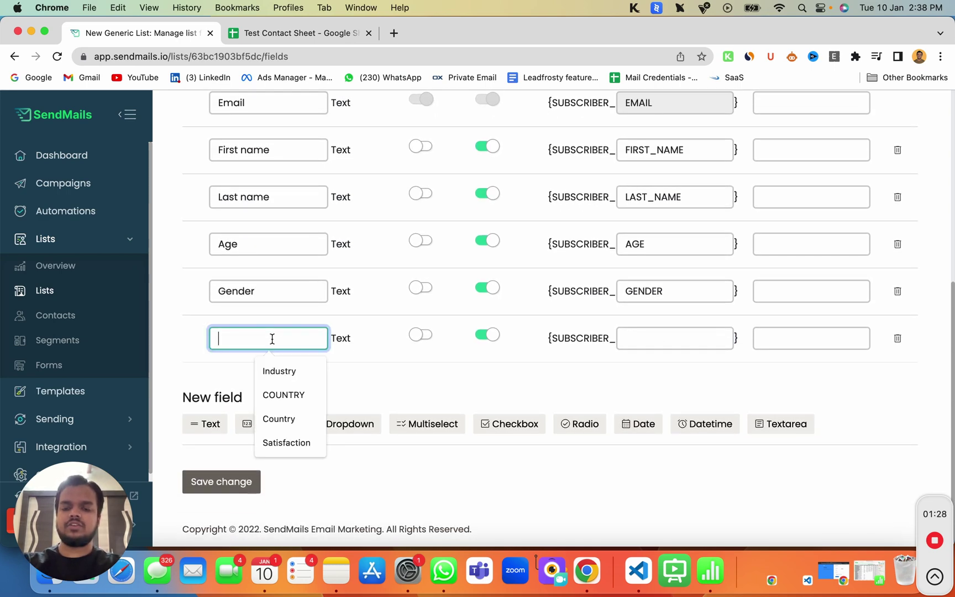
{"action": "type", "text": "COUNTRY"}
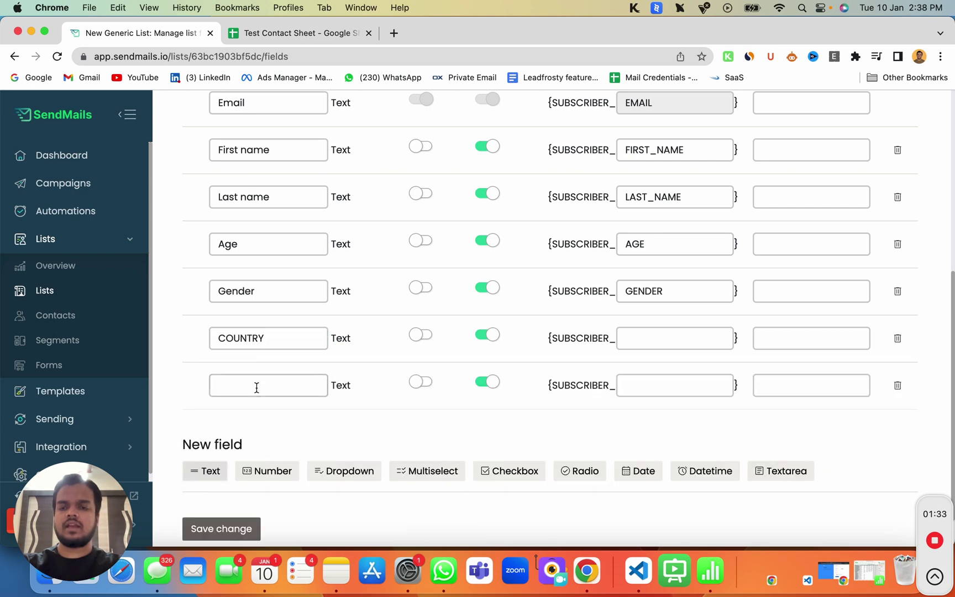
{"action": "left_click", "coordinate": [257, 387]}
{"action": "type", "text": "INDUSTRY"}
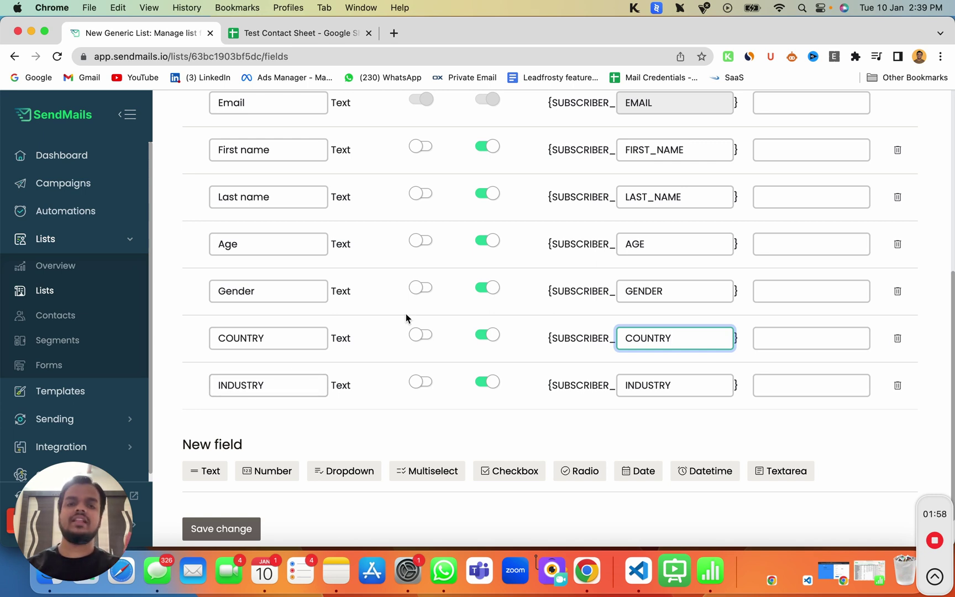
{"action": "left_click", "coordinate": [243, 530]}
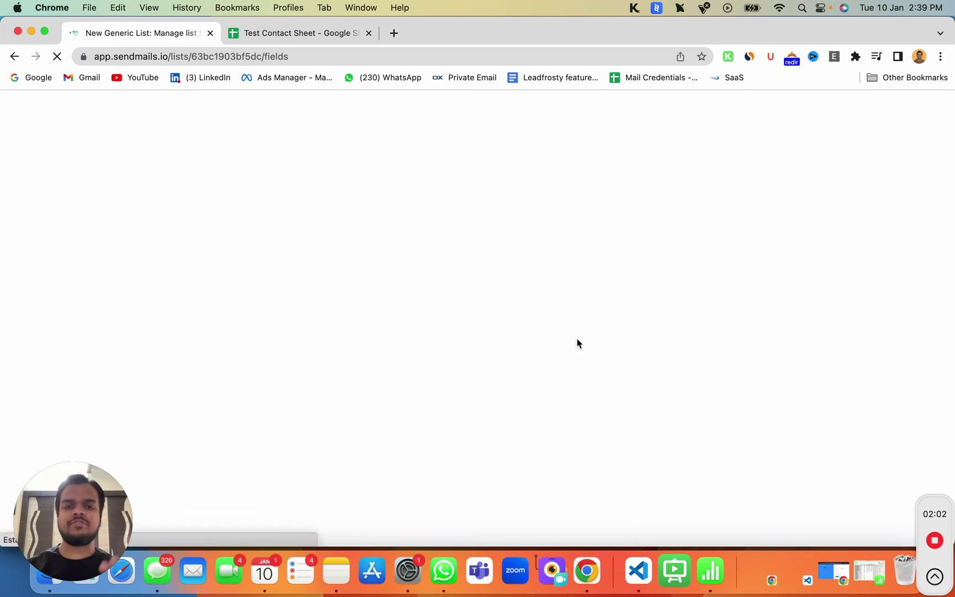
Toggle First name required on and off again and select its FIRST_NAME tag.
{"action": "scroll", "coordinate": [464, 322], "scroll_direction": "down", "scroll_amount": 4}
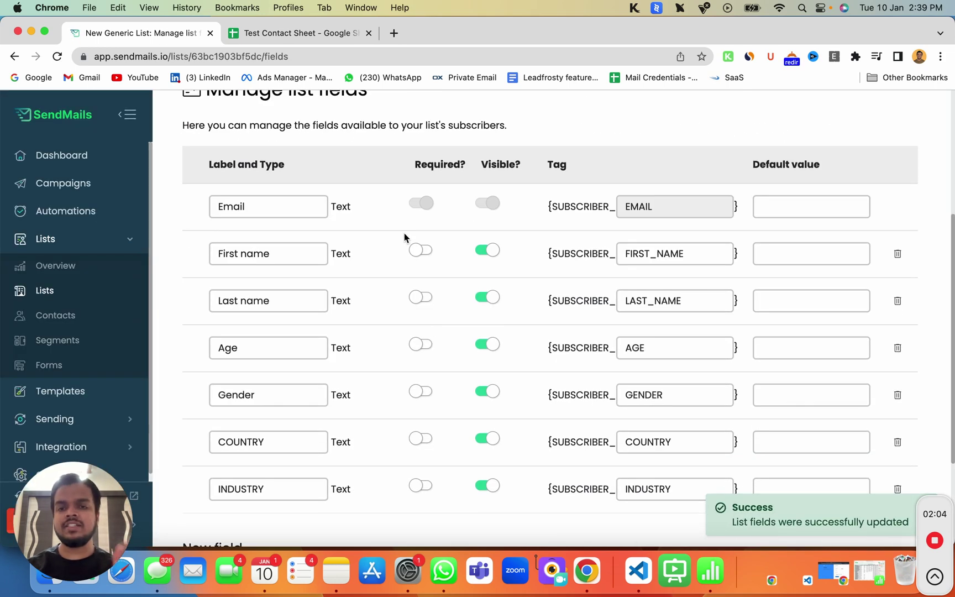
{"action": "left_click", "coordinate": [420, 256]}
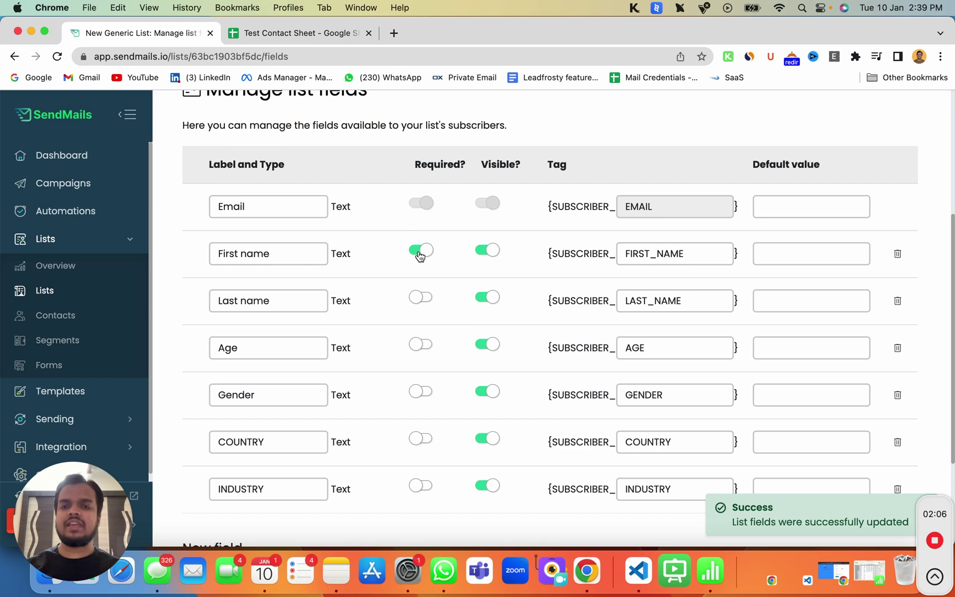
{"action": "left_click", "coordinate": [420, 255]}
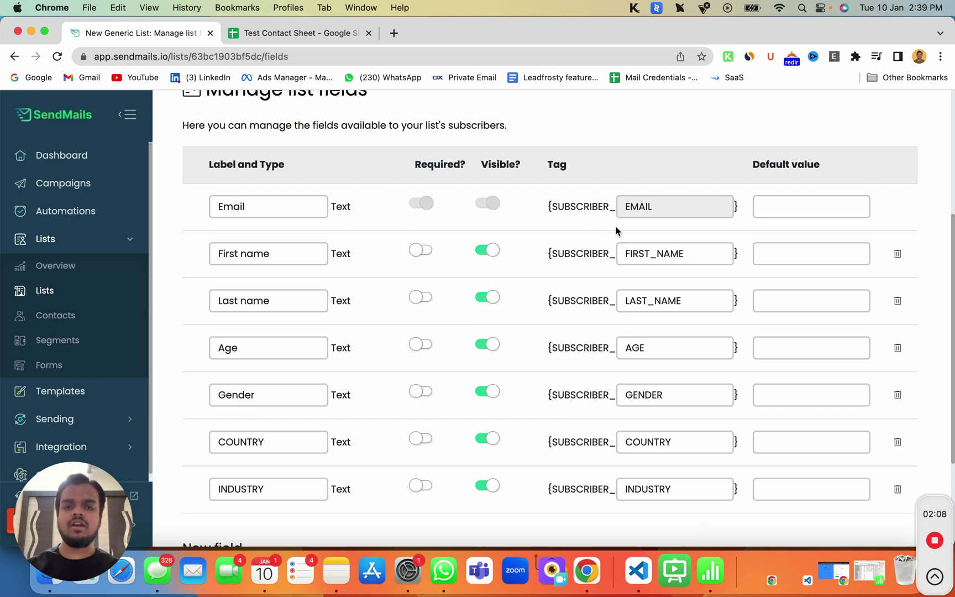
{"action": "double_click", "coordinate": [624, 208]}
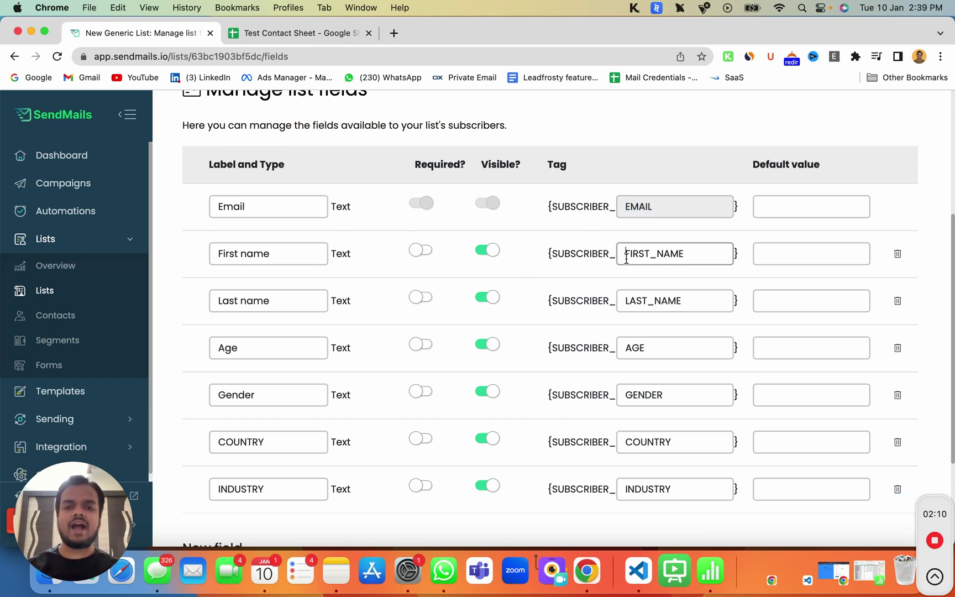
{"action": "left_click_drag", "start_coordinate": [626, 255], "coordinate": [707, 257]}
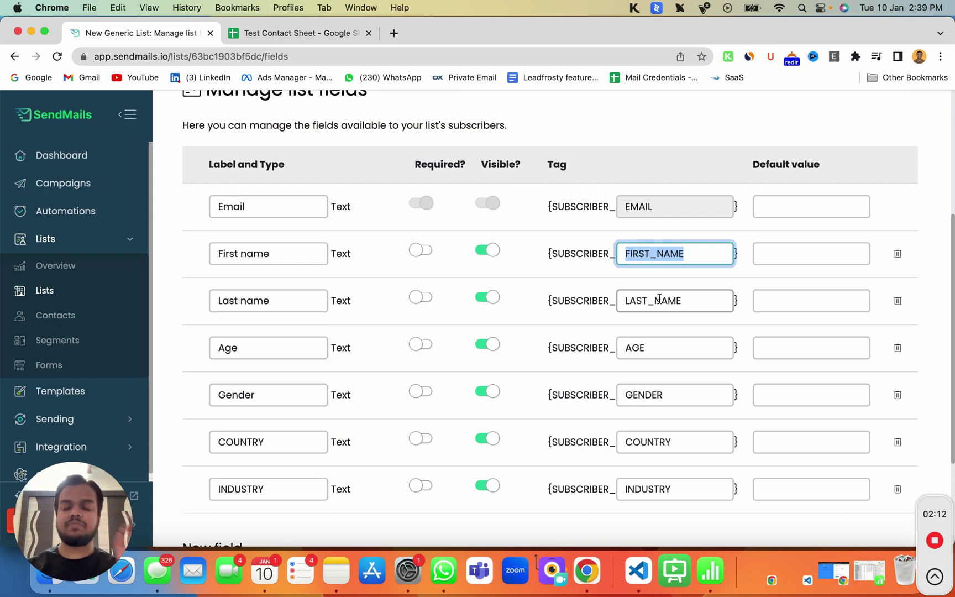
Inspect the COUNTRY field tag, then switch to the Test Contact Sheet.
{"action": "scroll", "coordinate": [659, 299], "scroll_direction": "down", "scroll_amount": 2}
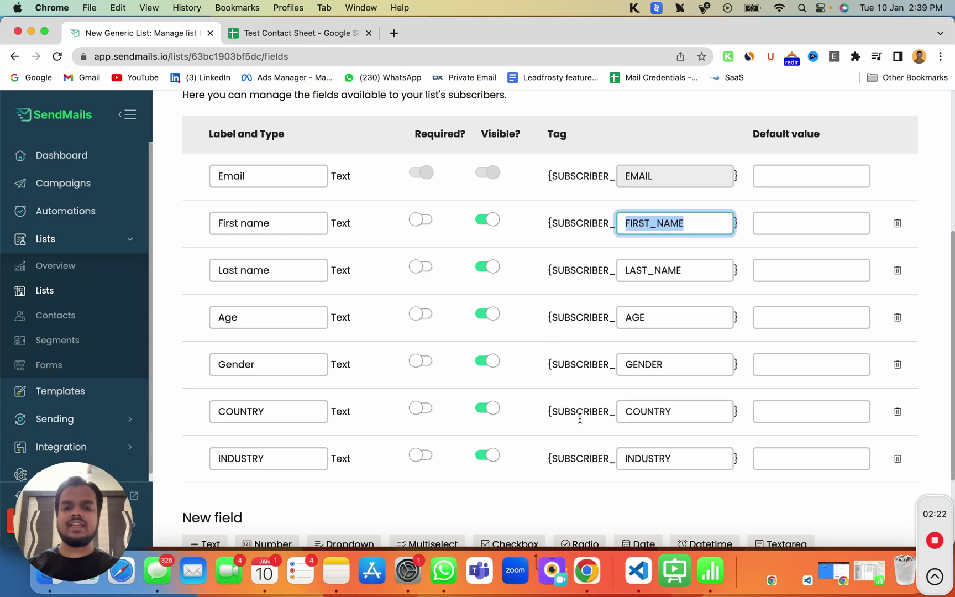
{"action": "left_click_drag", "start_coordinate": [546, 417], "coordinate": [673, 421]}
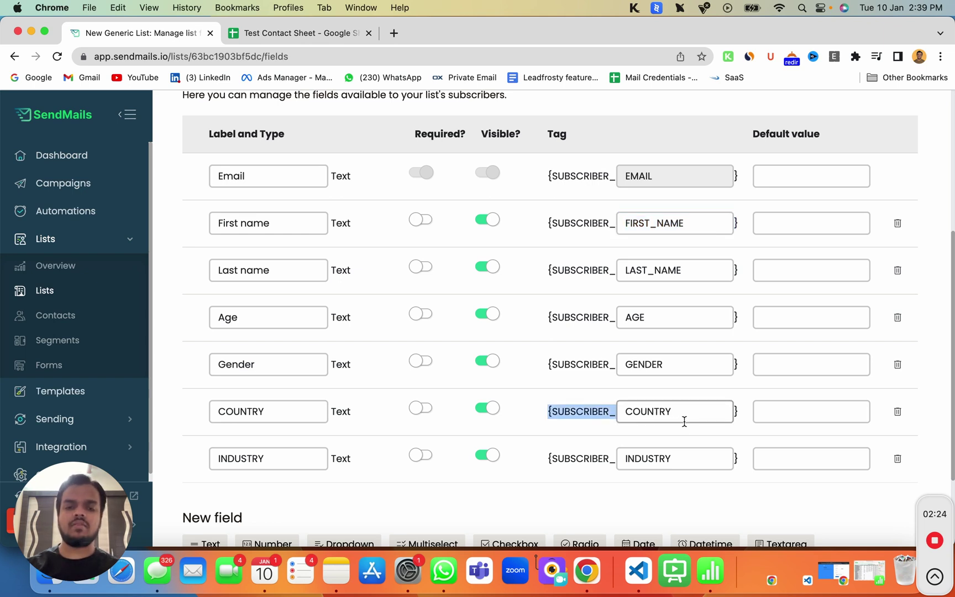
{"action": "left_click", "coordinate": [661, 420]}
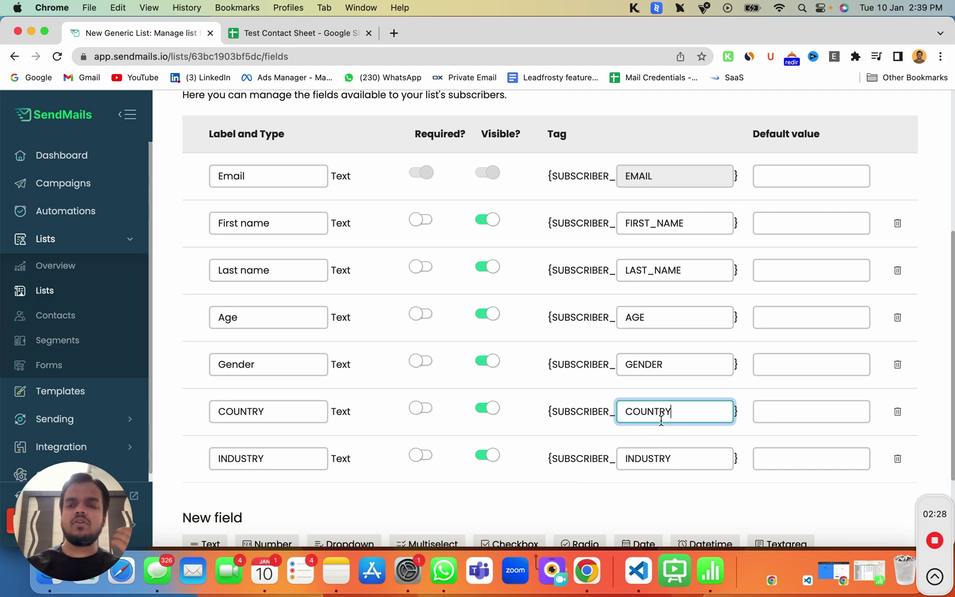
{"action": "scroll", "coordinate": [500, 338], "scroll_direction": "up", "scroll_amount": 5}
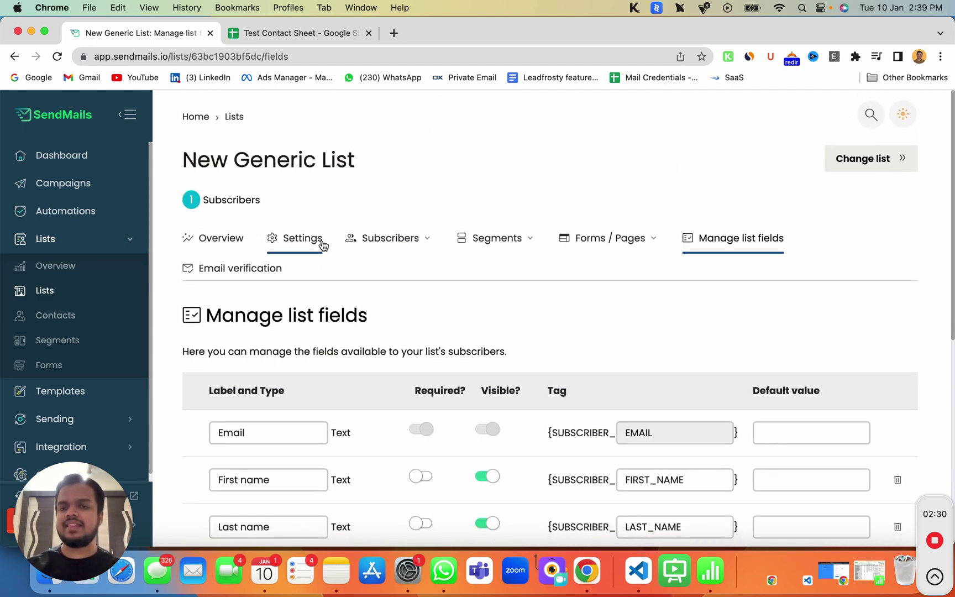
{"action": "left_click", "coordinate": [303, 37]}
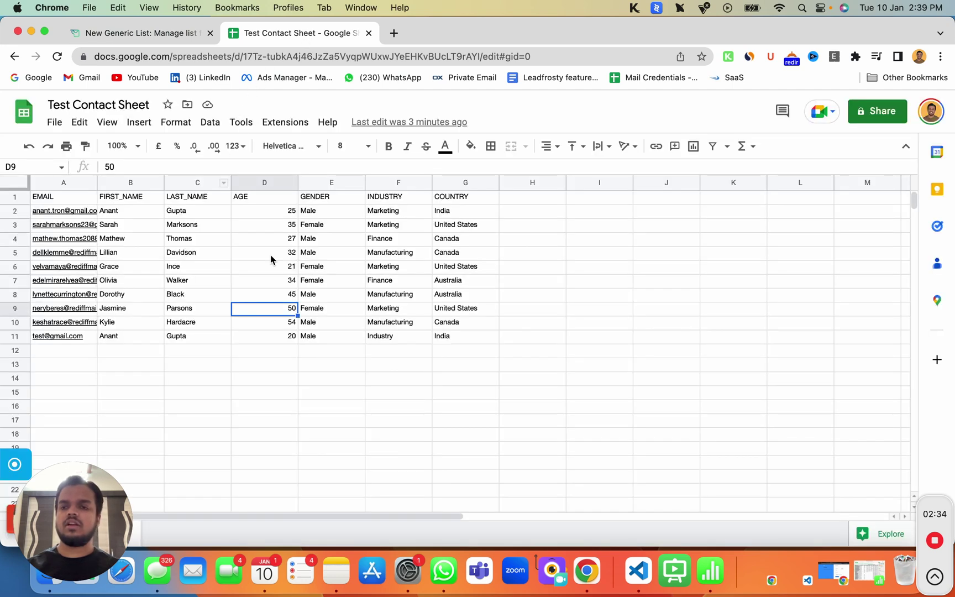
{"action": "left_click", "coordinate": [272, 257]}
{"action": "left_click", "coordinate": [39, 201]}
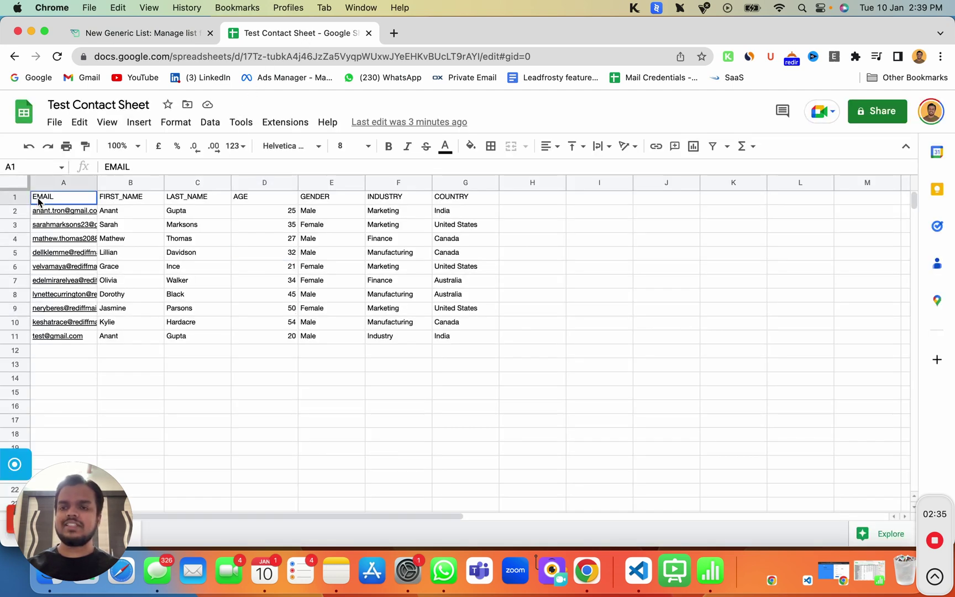
{"action": "left_click", "coordinate": [126, 199]}
{"action": "left_click", "coordinate": [210, 201]}
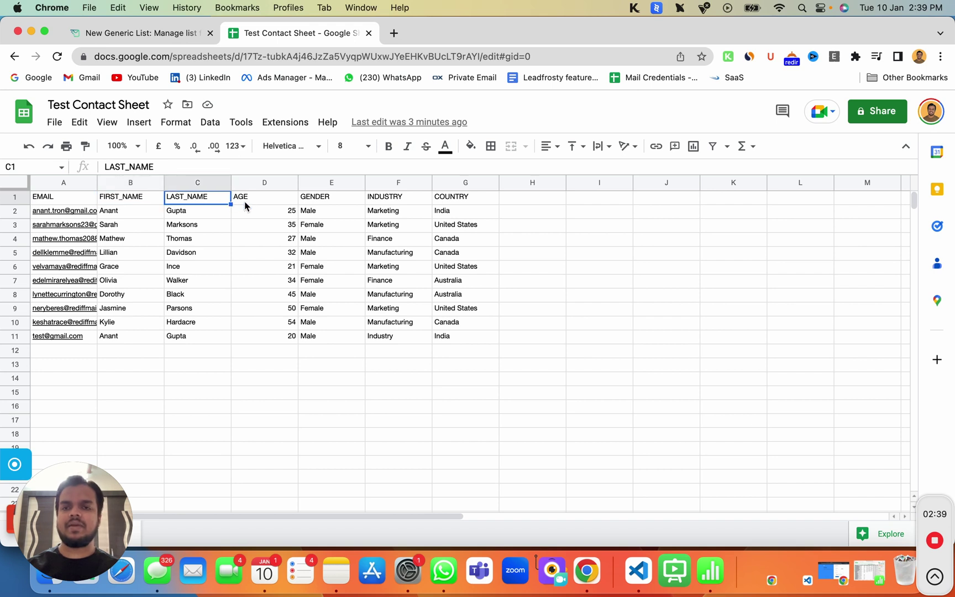
{"action": "left_click_drag", "start_coordinate": [257, 201], "coordinate": [452, 205]}
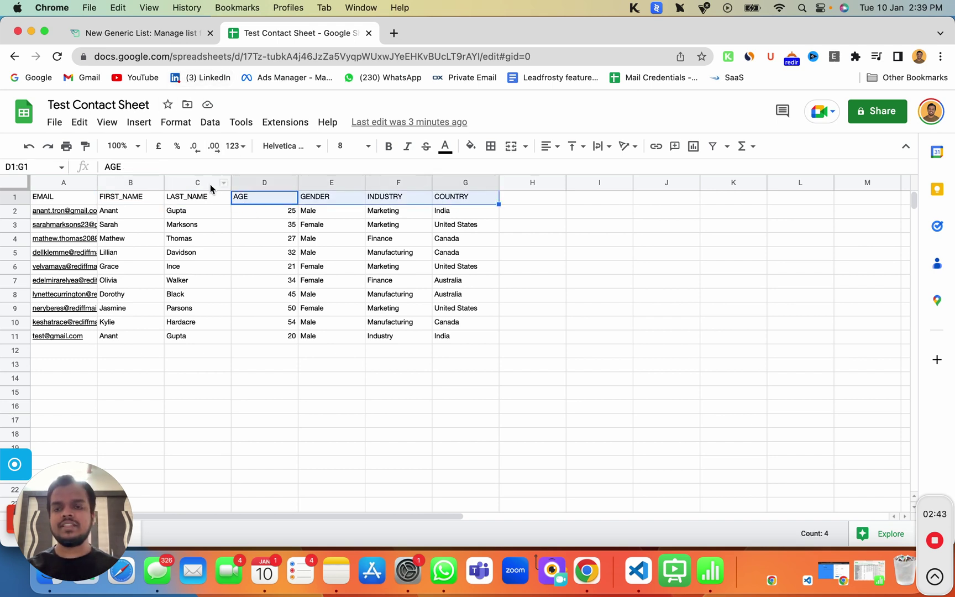
{"action": "left_click", "coordinate": [240, 200]}
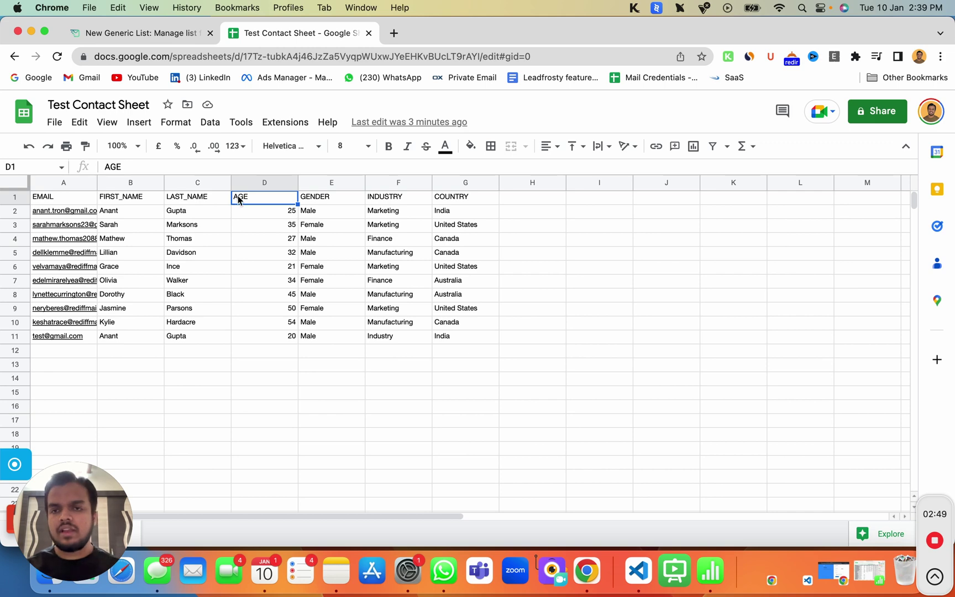
Check the Age field's AGE tag against the Test Contact Sheet's AGE header.
{"action": "left_click", "coordinate": [181, 36]}
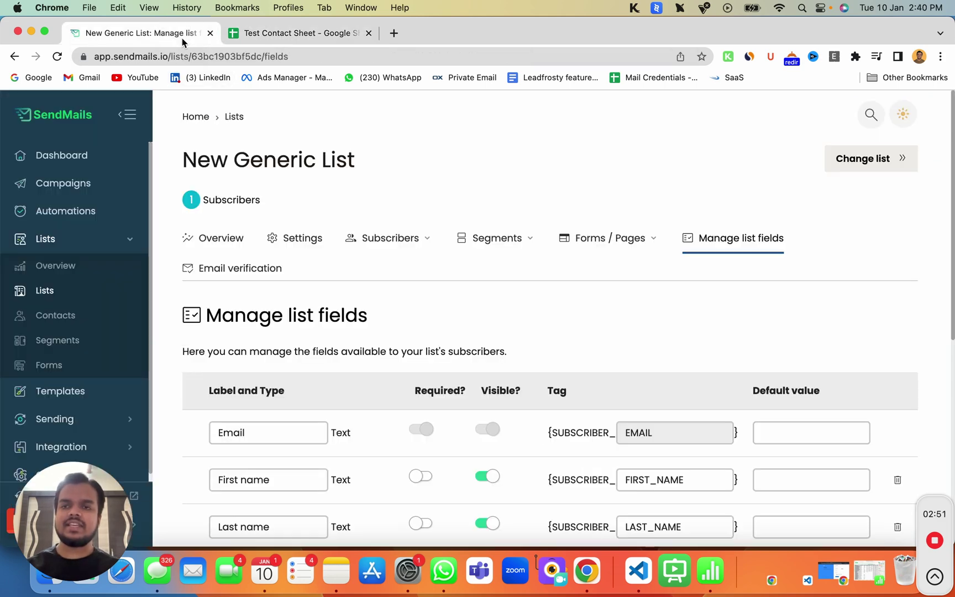
{"action": "scroll", "coordinate": [531, 407], "scroll_direction": "down", "scroll_amount": 7}
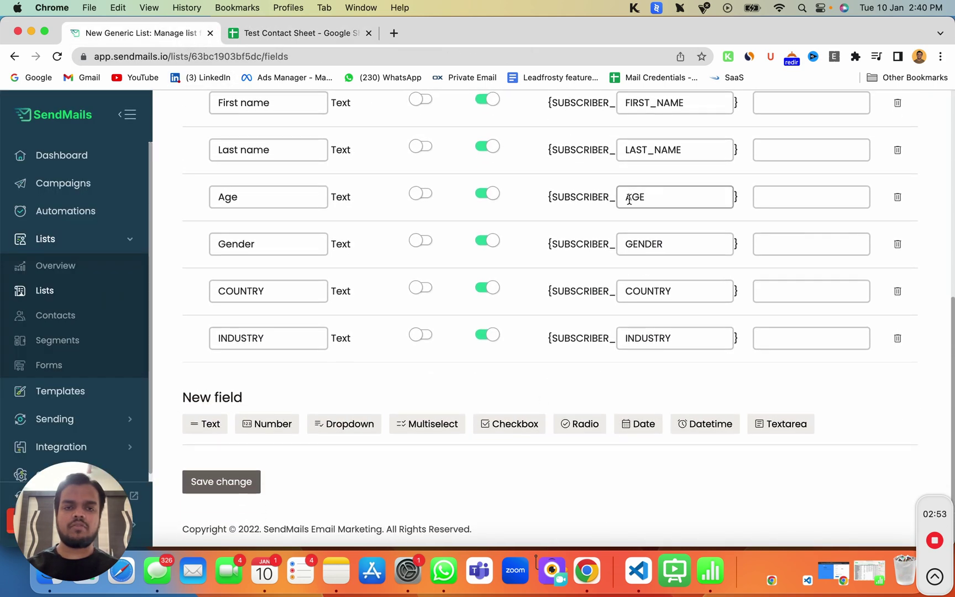
{"action": "left_click_drag", "start_coordinate": [633, 196], "coordinate": [652, 199]}
{"action": "double_click", "coordinate": [629, 204]}
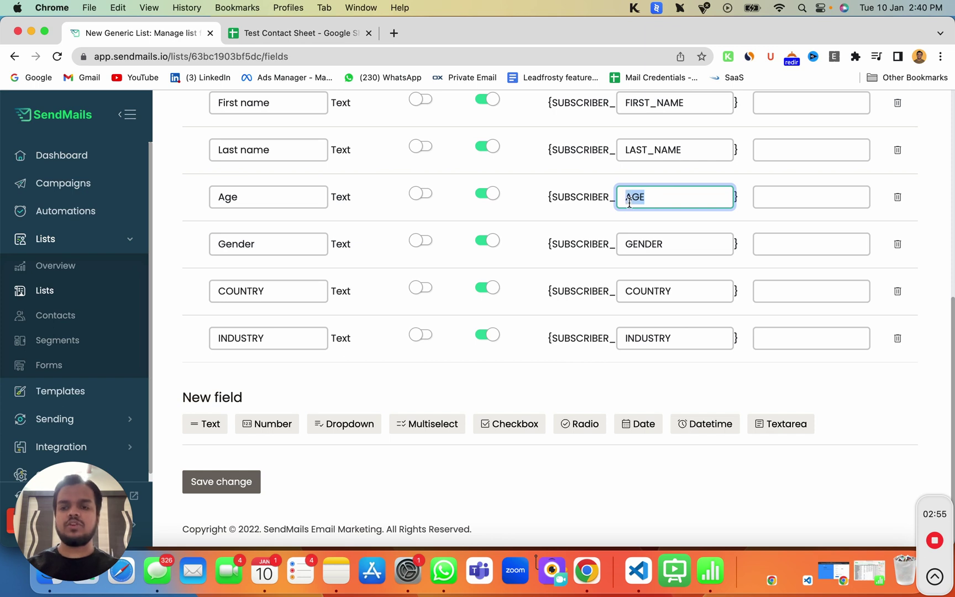
{"action": "left_click", "coordinate": [330, 34]}
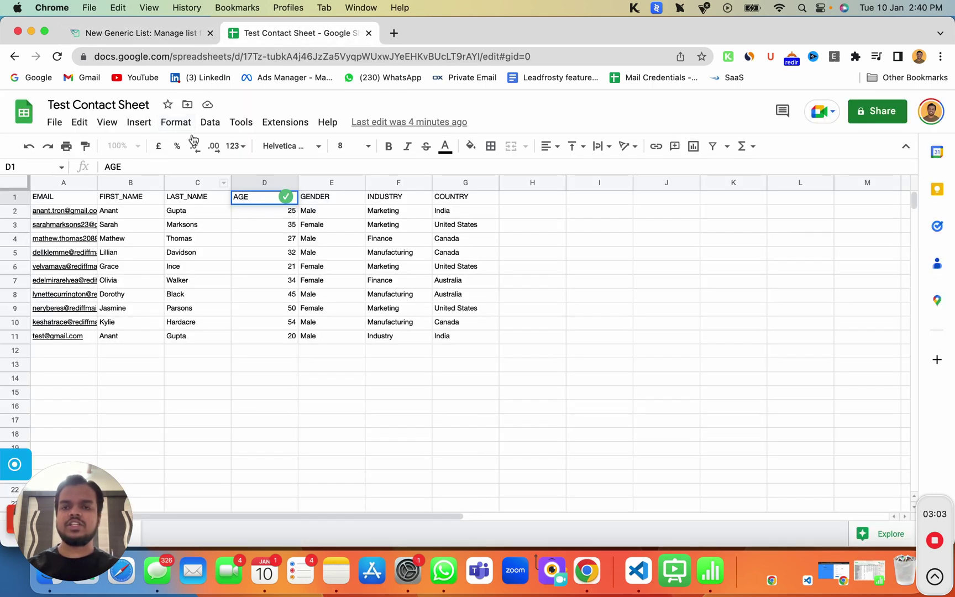
Compare the list's field tags with the sheet's GENDER, INDUSTRY and COUNTRY headers.
{"action": "left_click", "coordinate": [185, 36]}
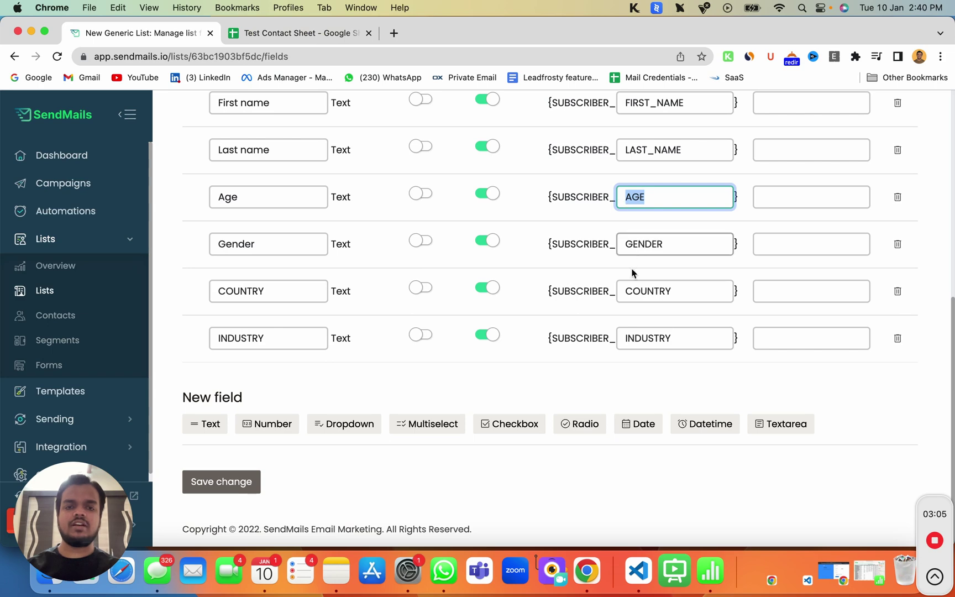
{"action": "left_click", "coordinate": [283, 35]}
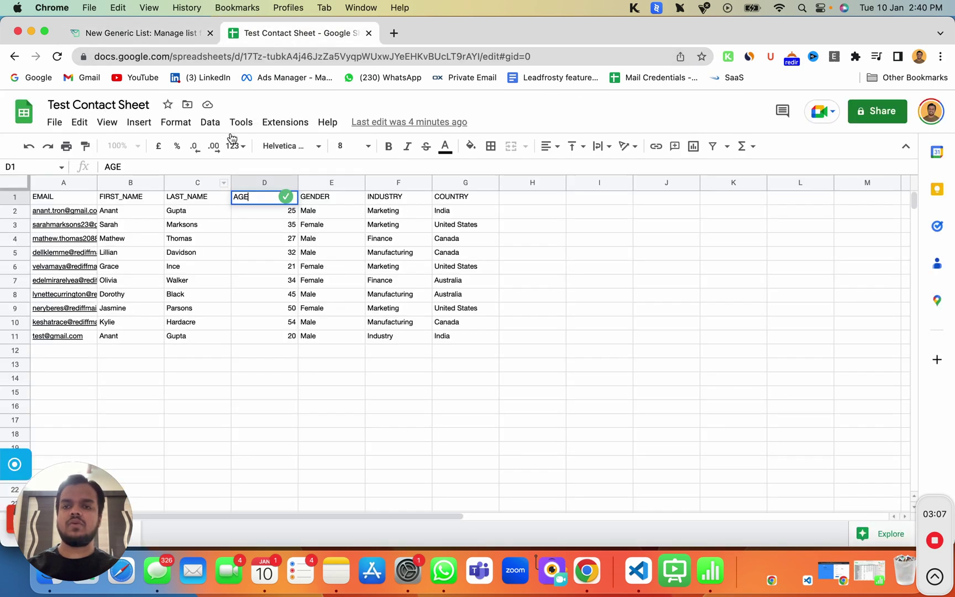
{"action": "left_click_drag", "start_coordinate": [331, 197], "coordinate": [474, 199]}
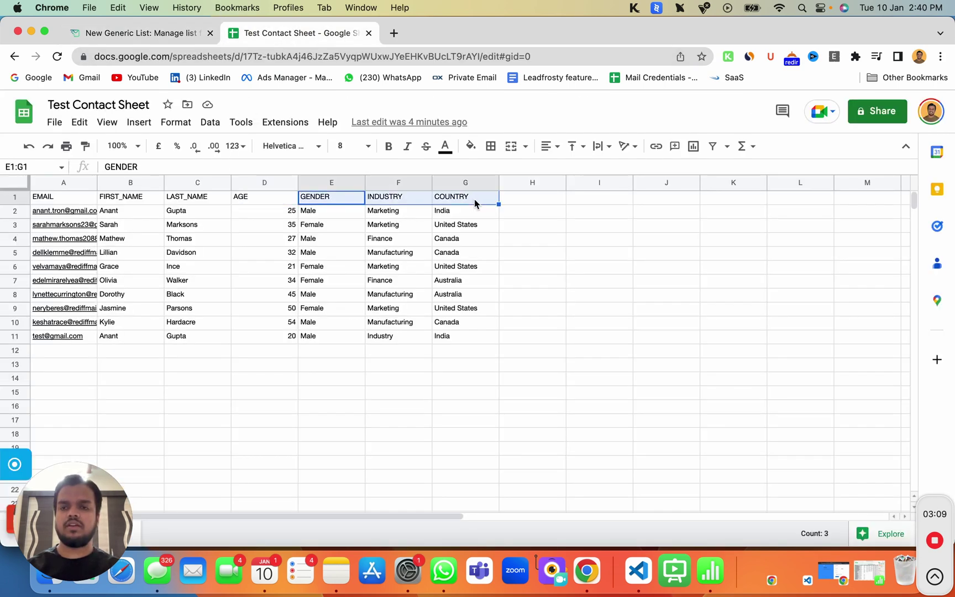
Download the sheet as a comma-separated values file saved to Downloads.
{"action": "left_click", "coordinate": [71, 122]}
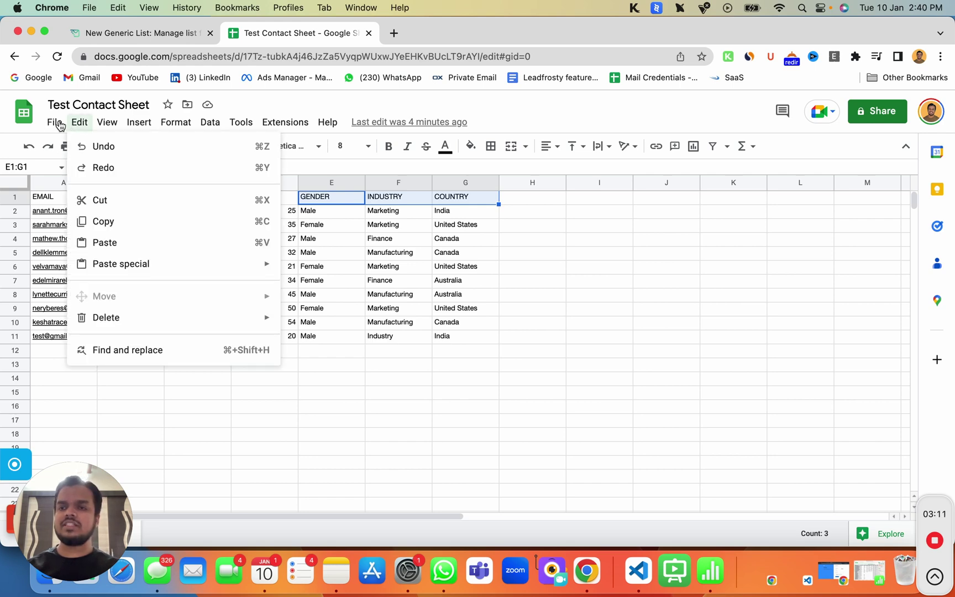
{"action": "left_click", "coordinate": [54, 122]}
{"action": "left_click", "coordinate": [54, 122]}
{"action": "mouse_move", "coordinate": [89, 292]}
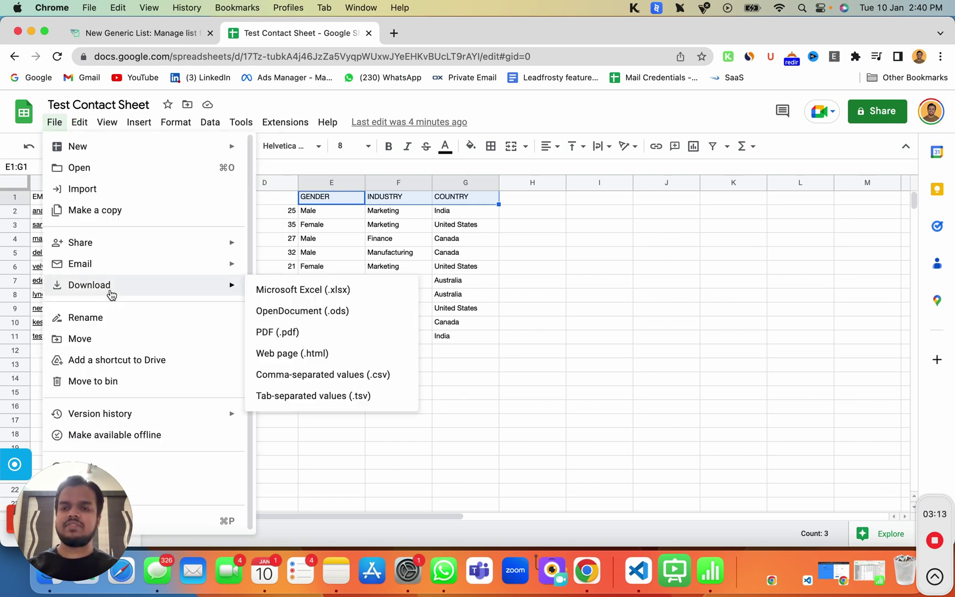
{"action": "left_click", "coordinate": [328, 370]}
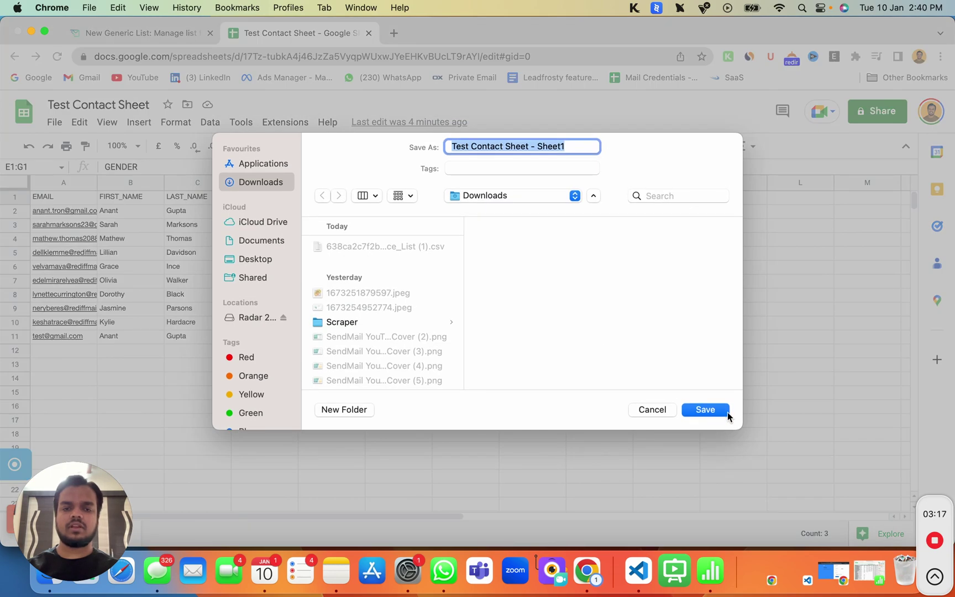
{"action": "left_click", "coordinate": [725, 411]}
Open the Import subscribers page for New Generic List and drag the CSV onto it.
{"action": "left_click", "coordinate": [167, 37]}
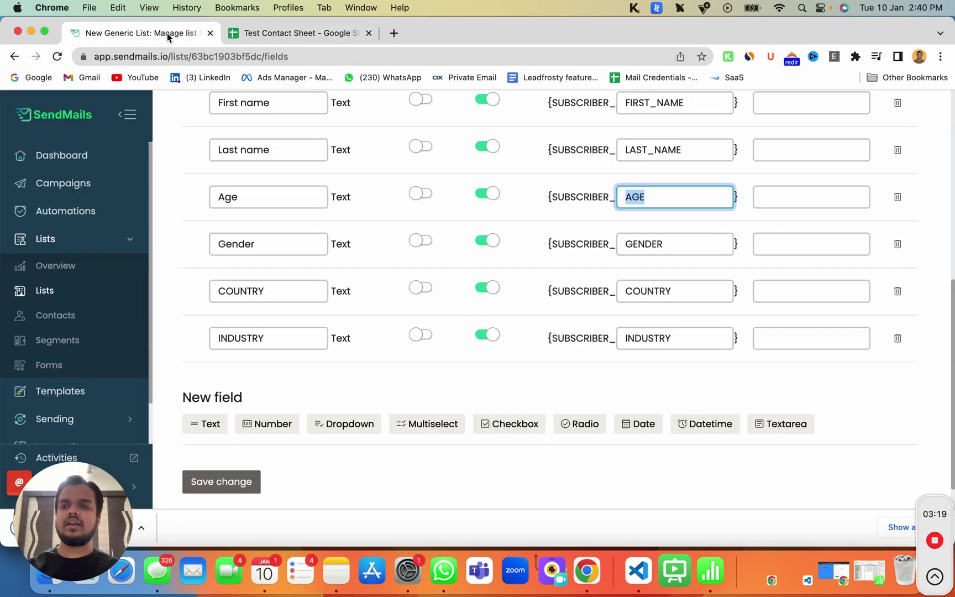
{"action": "scroll", "coordinate": [373, 149], "scroll_direction": "up", "scroll_amount": 8}
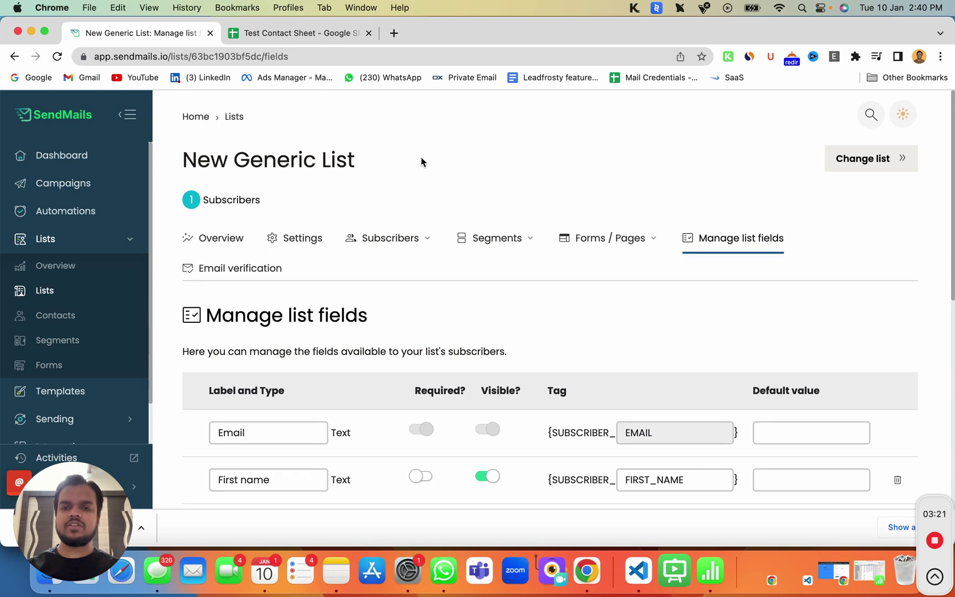
{"action": "left_click", "coordinate": [401, 246]}
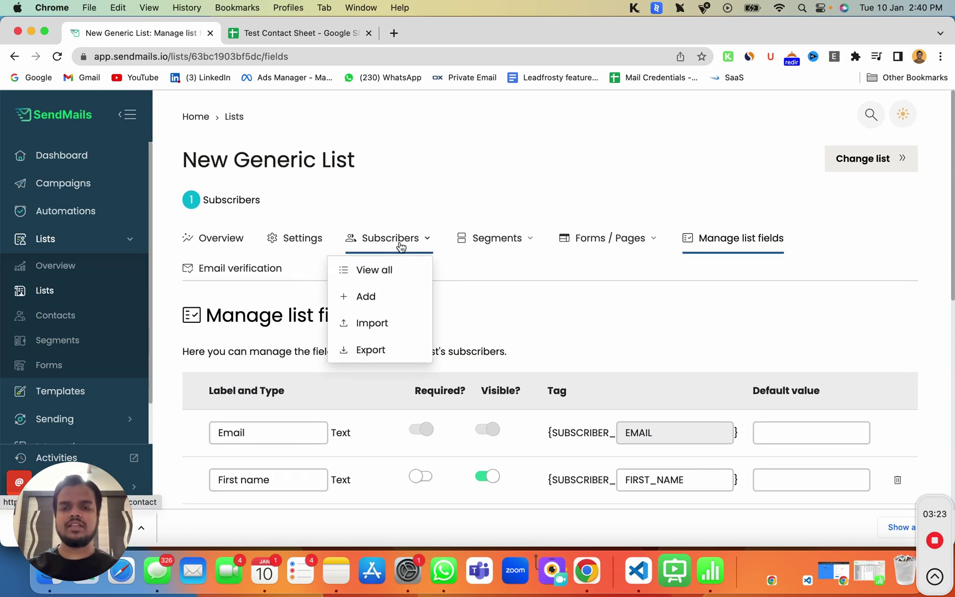
{"action": "left_click", "coordinate": [372, 323]}
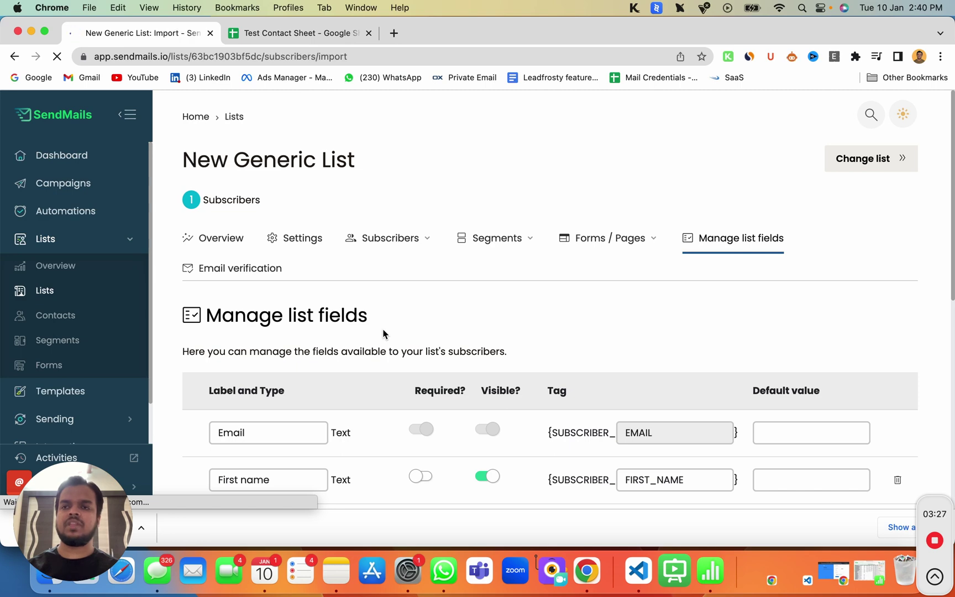
{"action": "scroll", "coordinate": [375, 335], "scroll_direction": "down", "scroll_amount": 3}
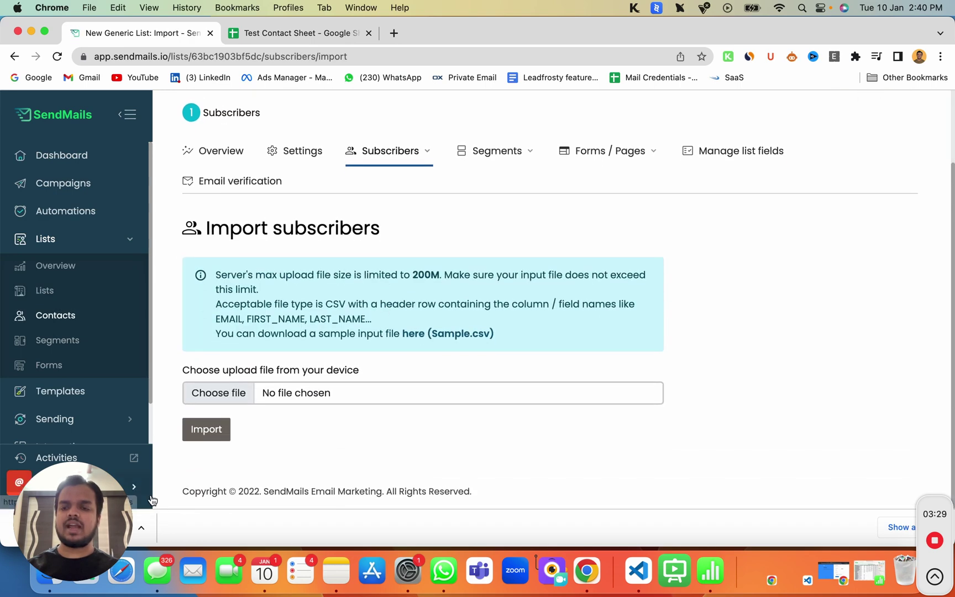
{"action": "left_click_drag", "start_coordinate": [64, 512], "coordinate": [729, 514]}
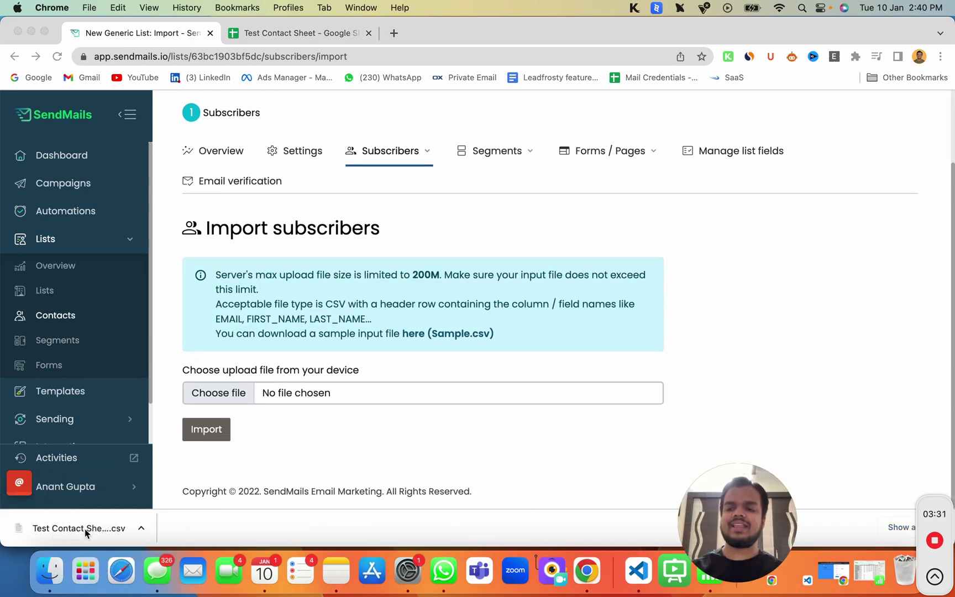
{"action": "left_click_drag", "start_coordinate": [85, 528], "coordinate": [190, 463]}
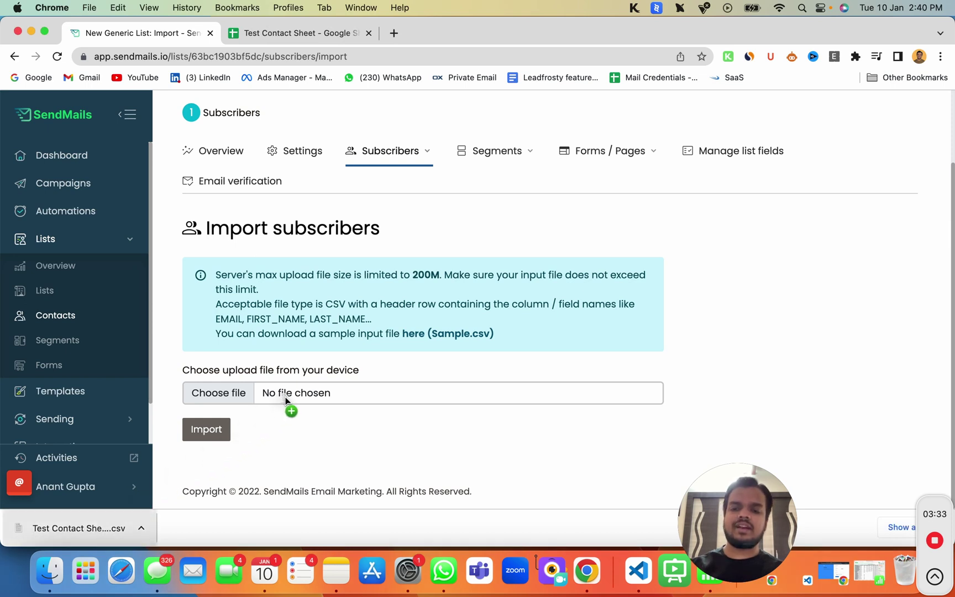
{"action": "left_click_drag", "start_coordinate": [284, 397], "coordinate": [288, 396]}
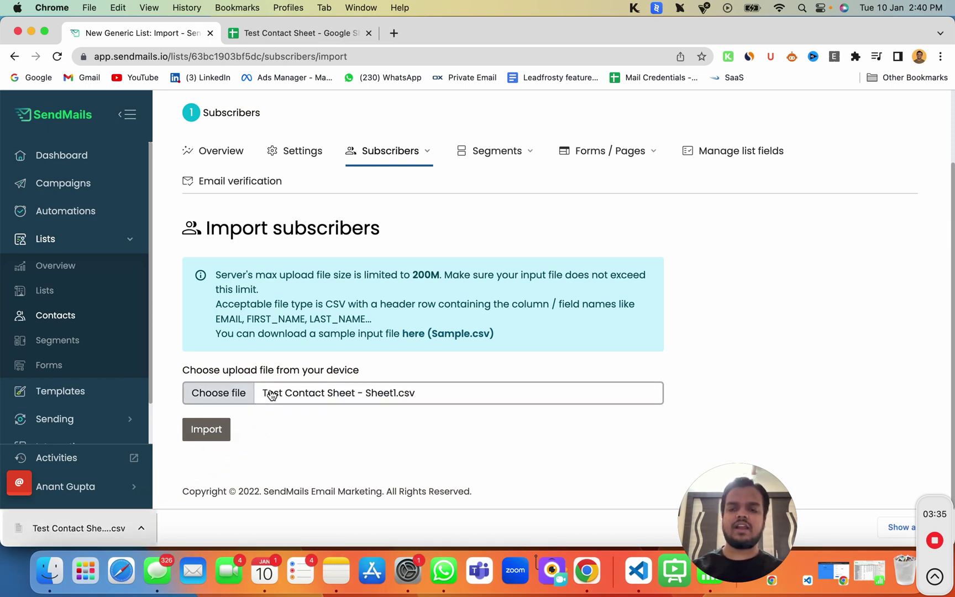
Choose Test Contact Sheet - Sheet1.csv from Downloads, import it, and dismiss the success message.
{"action": "left_click", "coordinate": [242, 393]}
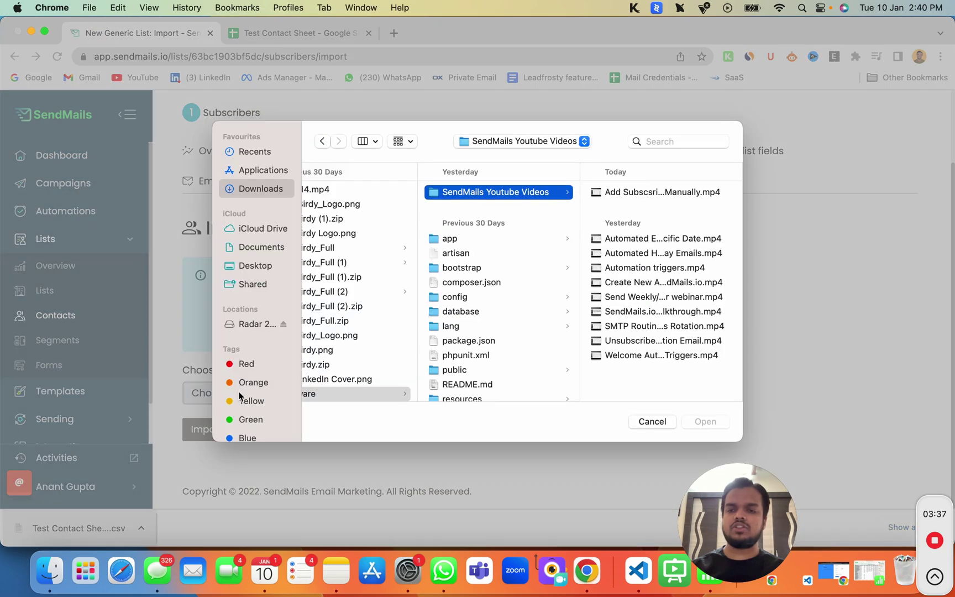
{"action": "left_click", "coordinate": [279, 195]}
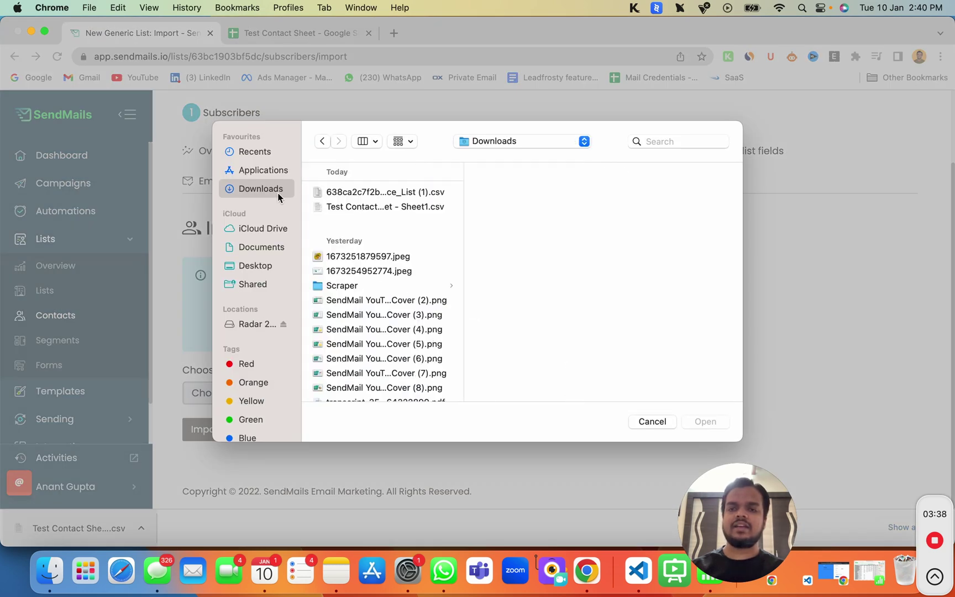
{"action": "left_click", "coordinate": [341, 197]}
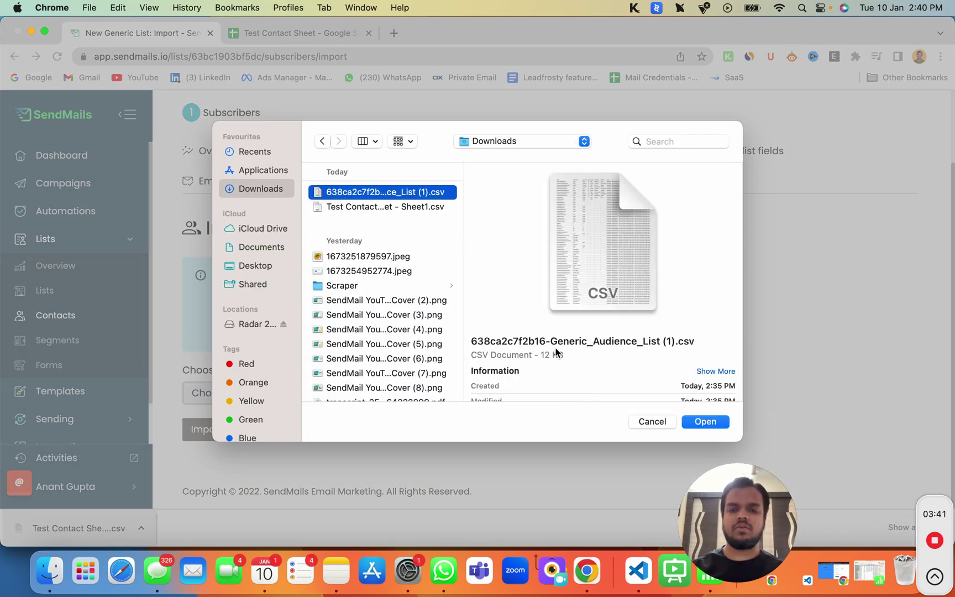
{"action": "left_click", "coordinate": [341, 209]}
{"action": "left_click", "coordinate": [704, 422]}
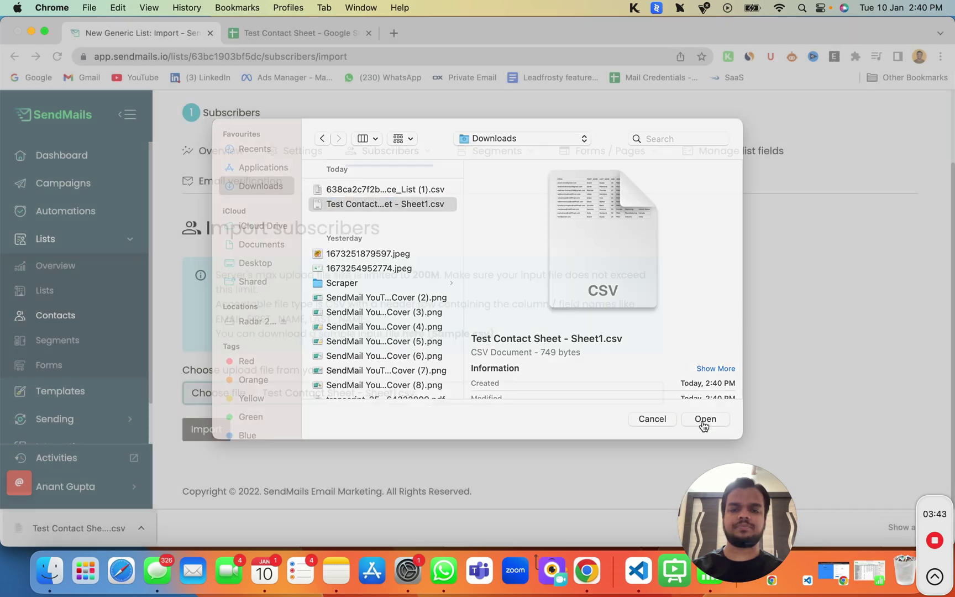
{"action": "left_click", "coordinate": [221, 435]}
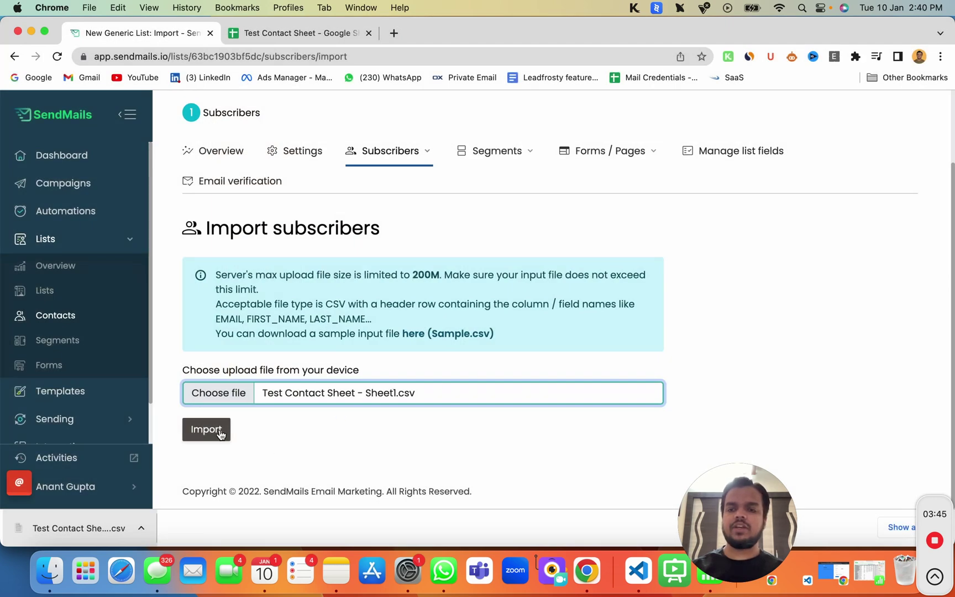
{"action": "scroll", "coordinate": [219, 433], "scroll_direction": "down", "scroll_amount": 3}
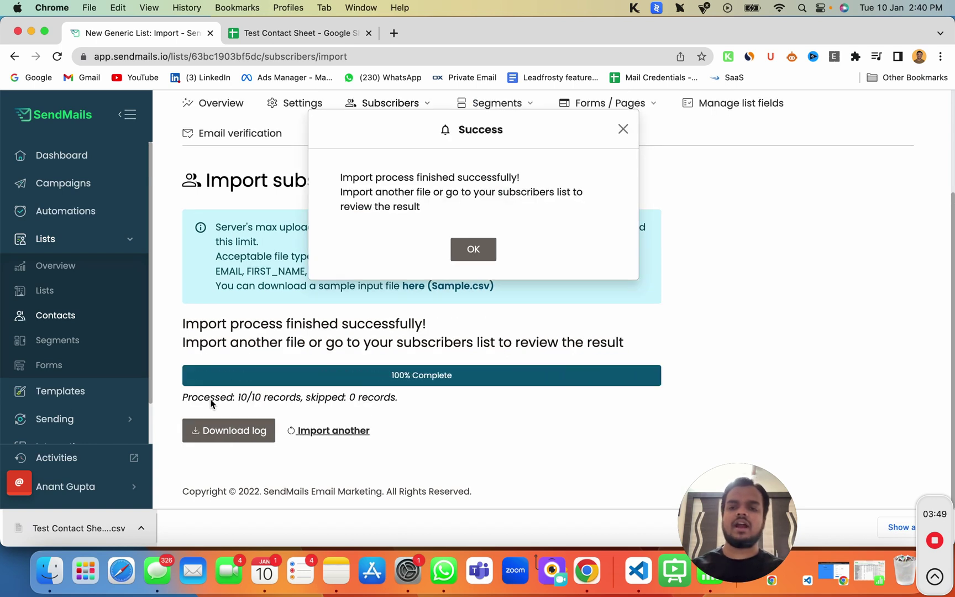
{"action": "left_click", "coordinate": [489, 247]}
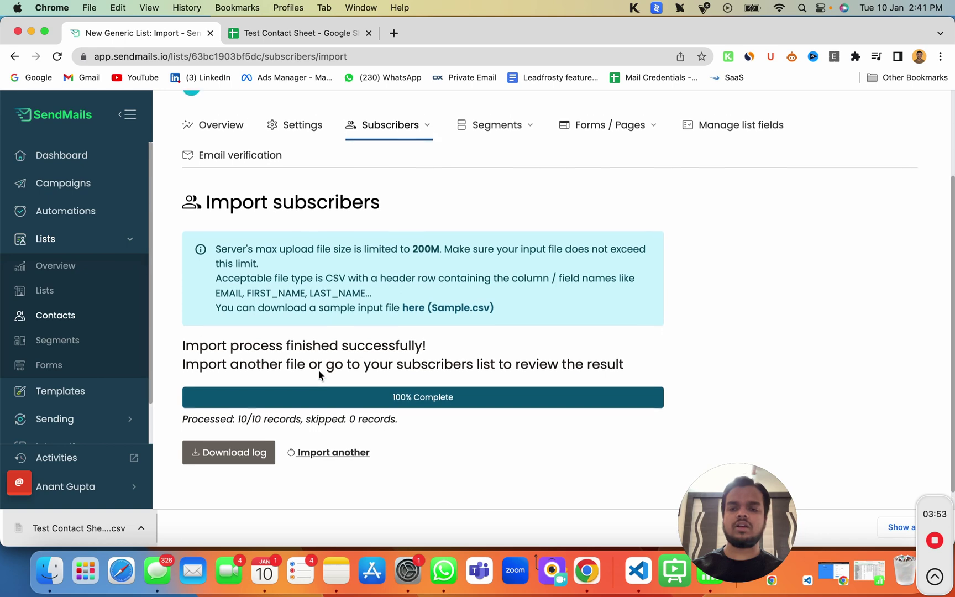
View all subscribers of New Generic List and scroll through the 11 records.
{"action": "scroll", "coordinate": [319, 375], "scroll_direction": "up", "scroll_amount": 3}
{"action": "scroll", "coordinate": [318, 375], "scroll_direction": "down", "scroll_amount": 1}
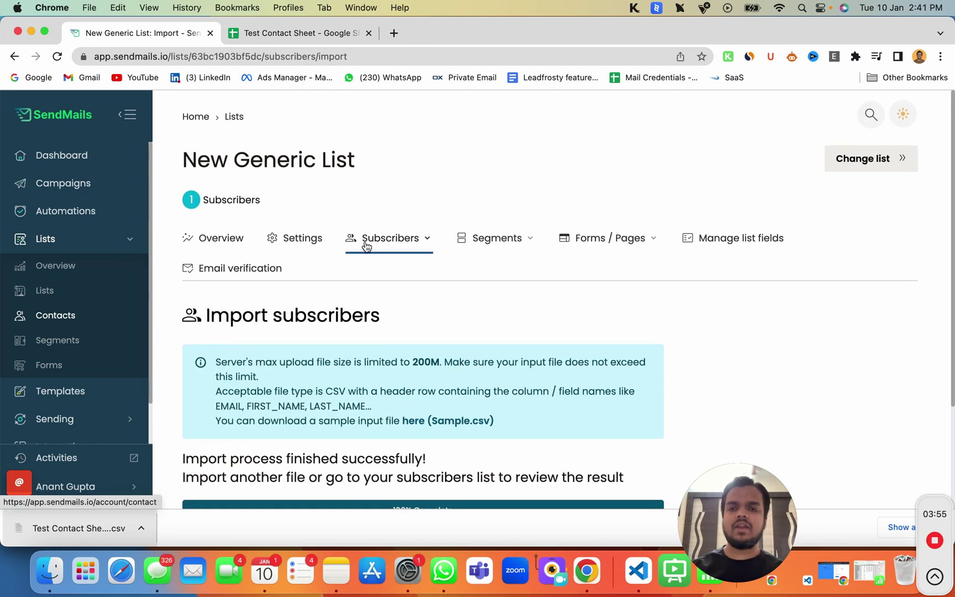
{"action": "left_click", "coordinate": [365, 246]}
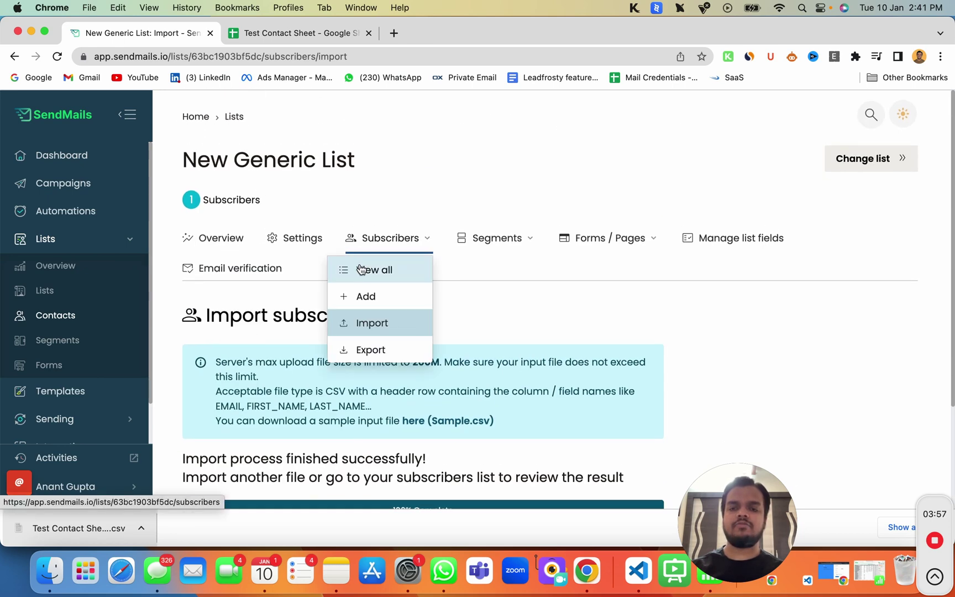
{"action": "left_click", "coordinate": [361, 268]}
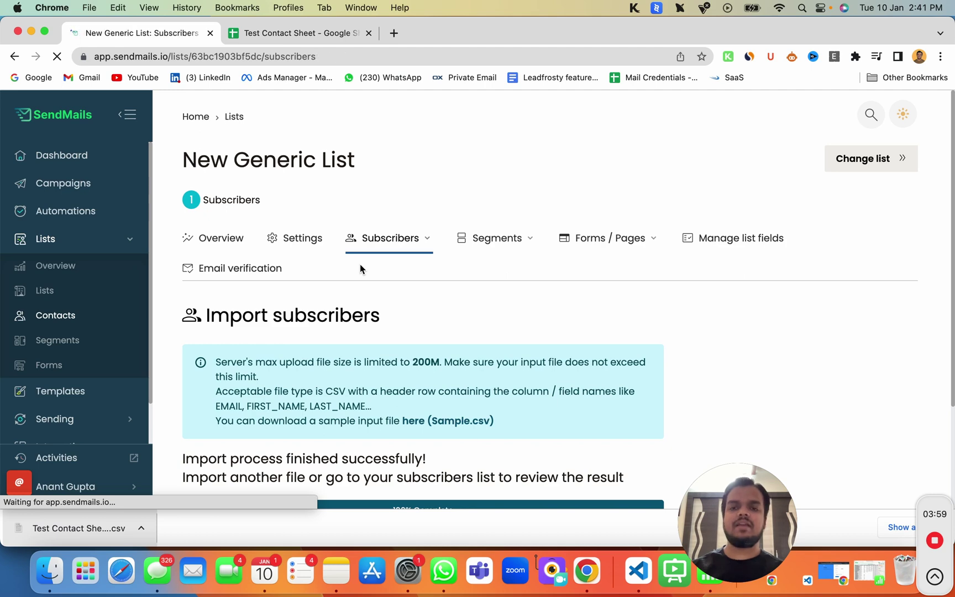
{"action": "scroll", "coordinate": [361, 269], "scroll_direction": "down", "scroll_amount": 5}
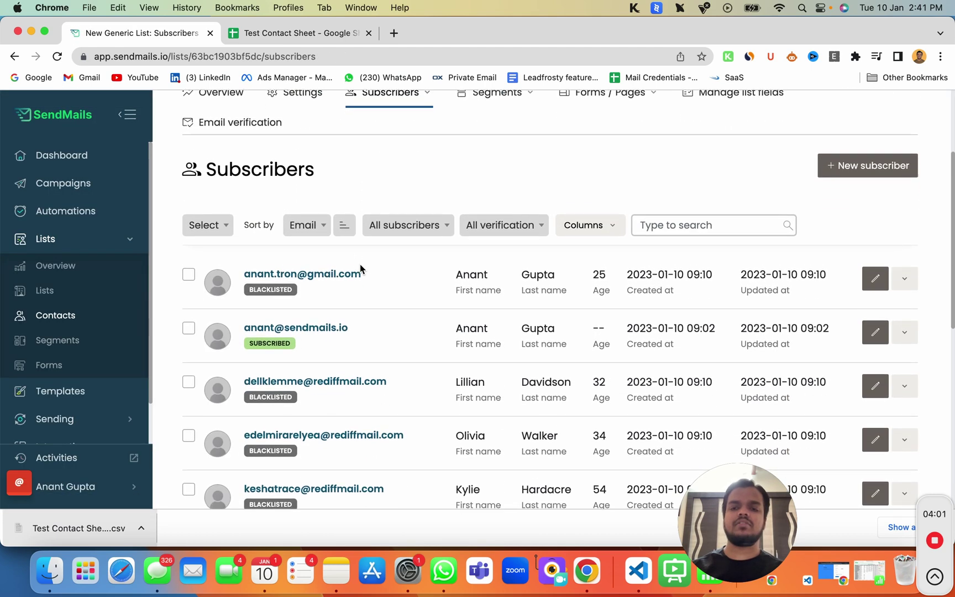
{"action": "scroll", "coordinate": [437, 409], "scroll_direction": "down", "scroll_amount": 1}
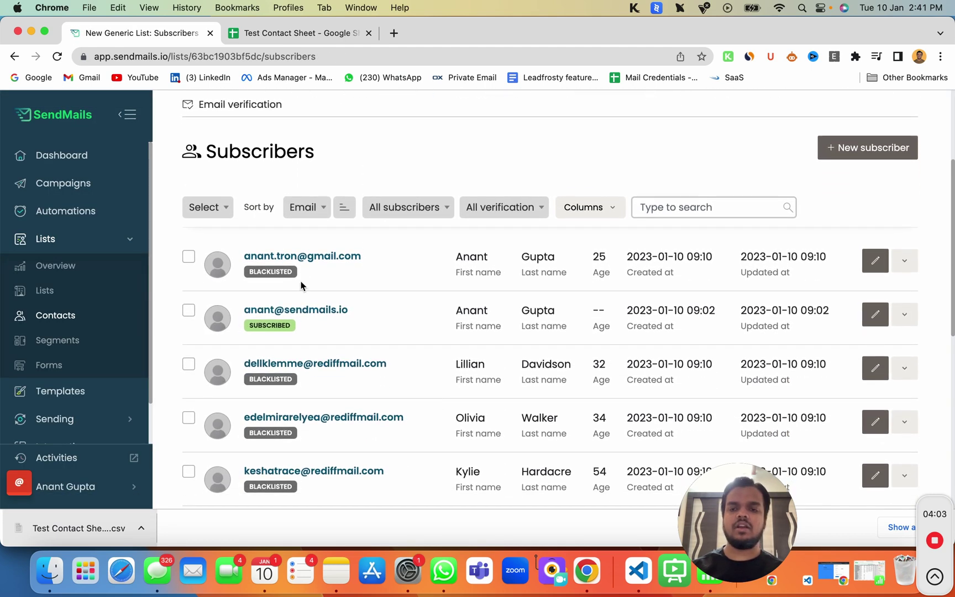
{"action": "scroll", "coordinate": [305, 476], "scroll_direction": "down", "scroll_amount": 6}
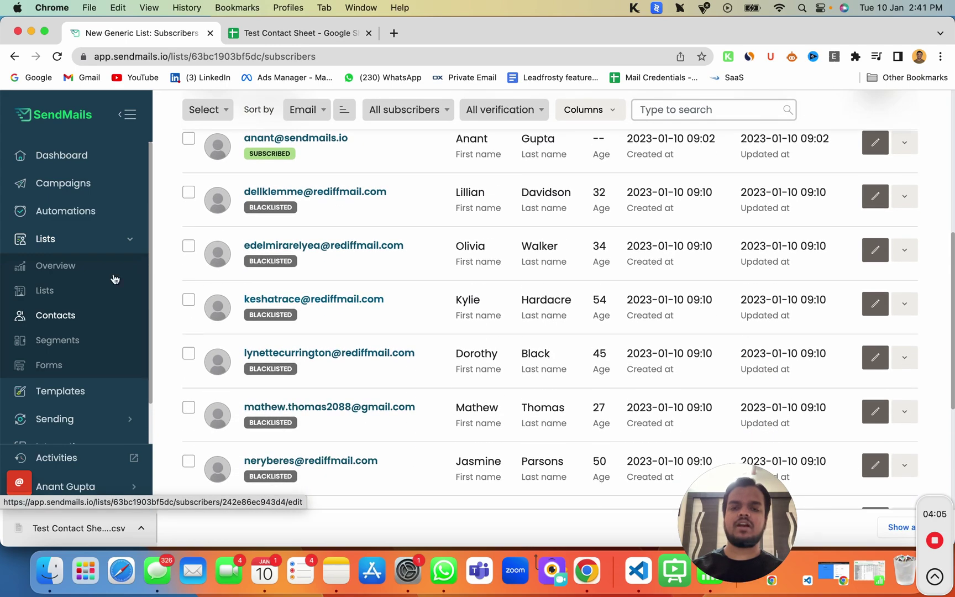
{"action": "scroll", "coordinate": [288, 278], "scroll_direction": "up", "scroll_amount": 11}
{"action": "scroll", "coordinate": [365, 383], "scroll_direction": "down", "scroll_amount": 14}
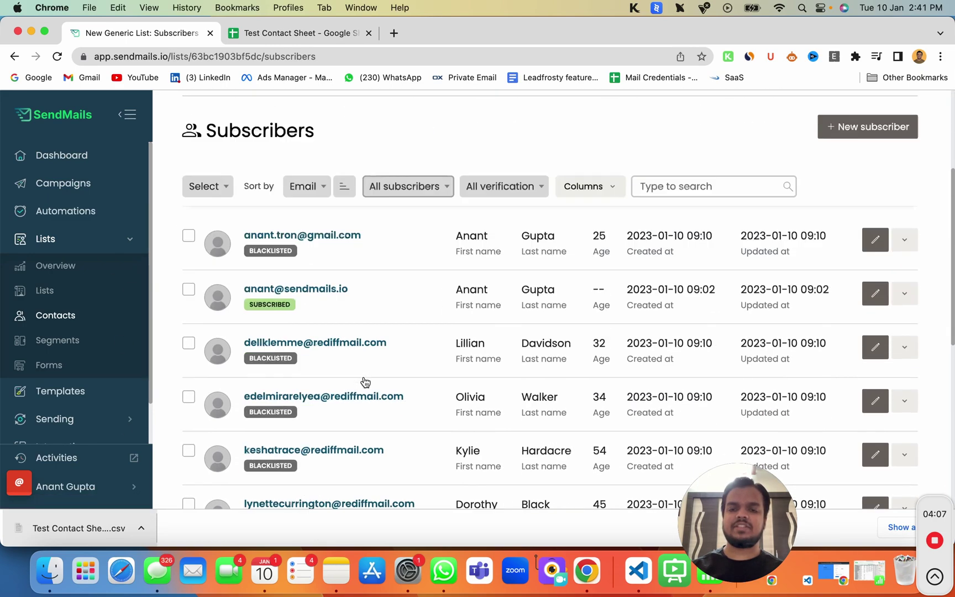
{"action": "scroll", "coordinate": [366, 394], "scroll_direction": "down", "scroll_amount": 4}
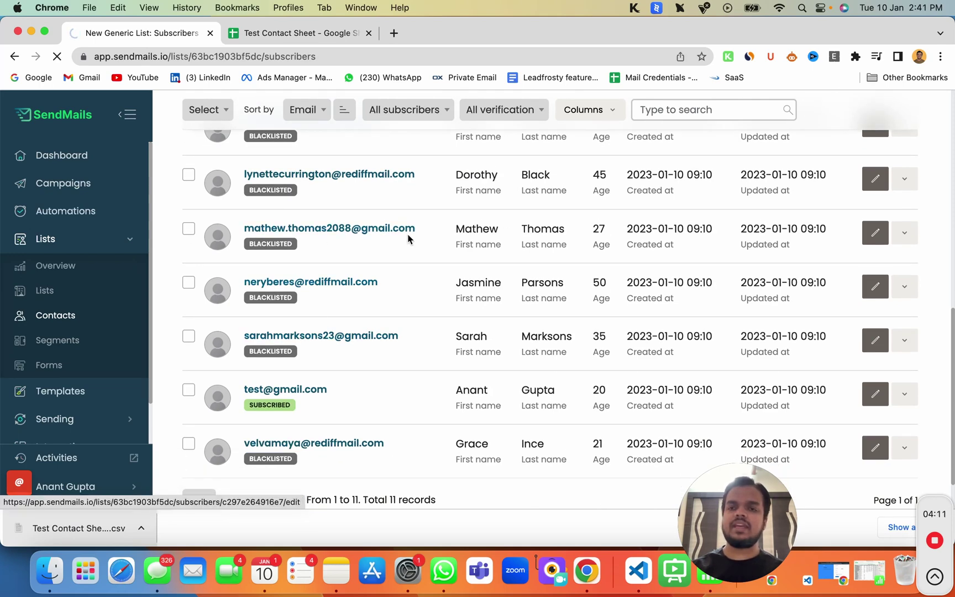
{"action": "scroll", "coordinate": [313, 378], "scroll_direction": "down", "scroll_amount": 7}
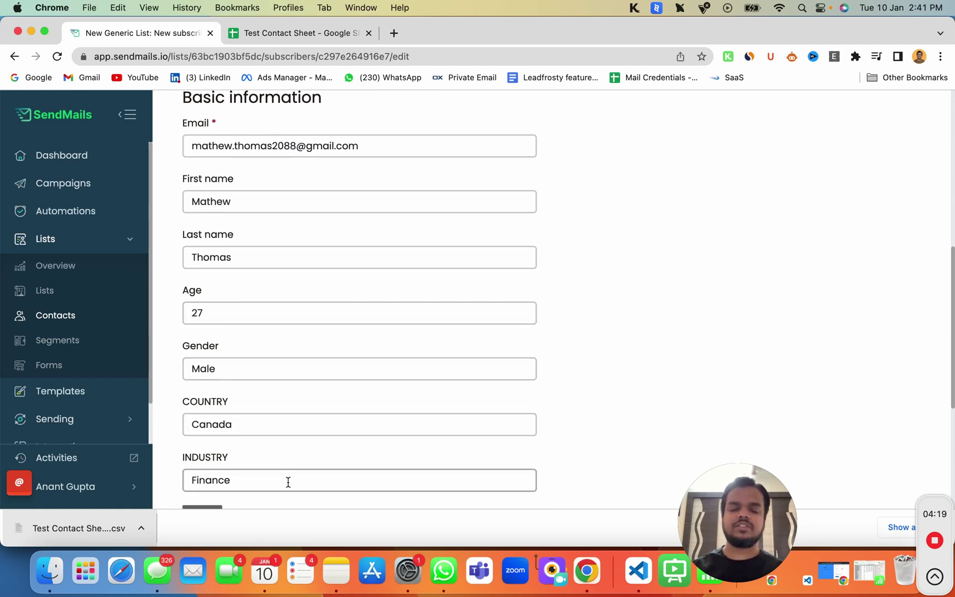
{"action": "scroll", "coordinate": [287, 480], "scroll_direction": "down", "scroll_amount": 2}
{"action": "scroll", "coordinate": [241, 401], "scroll_direction": "down", "scroll_amount": 3}
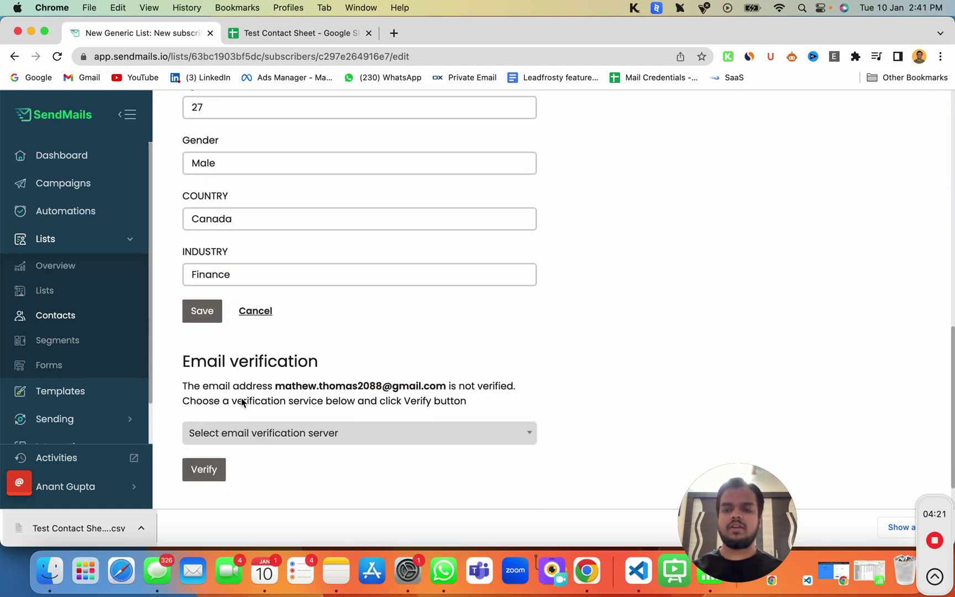
{"action": "scroll", "coordinate": [242, 401], "scroll_direction": "up", "scroll_amount": 10}
{"action": "scroll", "coordinate": [242, 402], "scroll_direction": "down", "scroll_amount": 1}
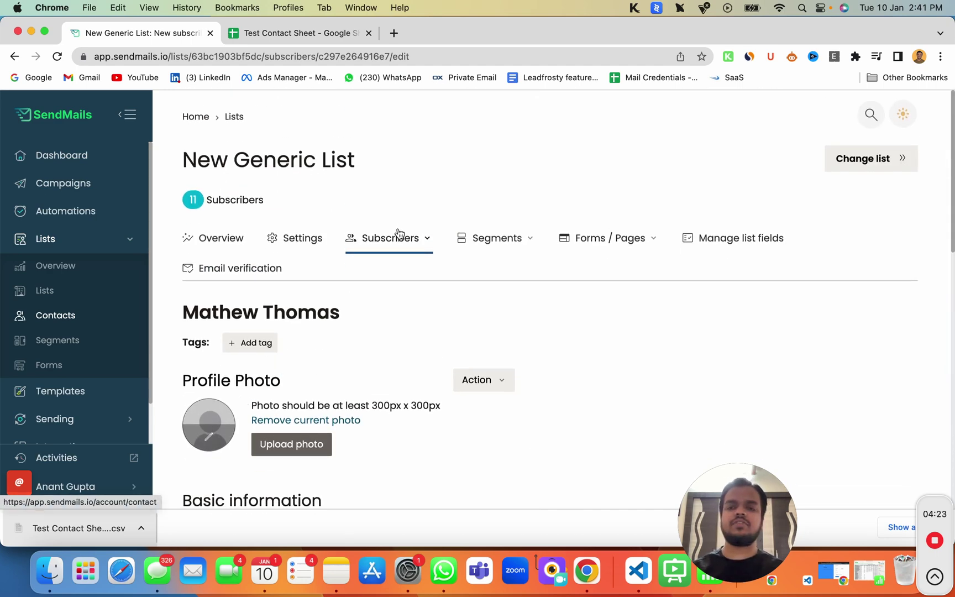